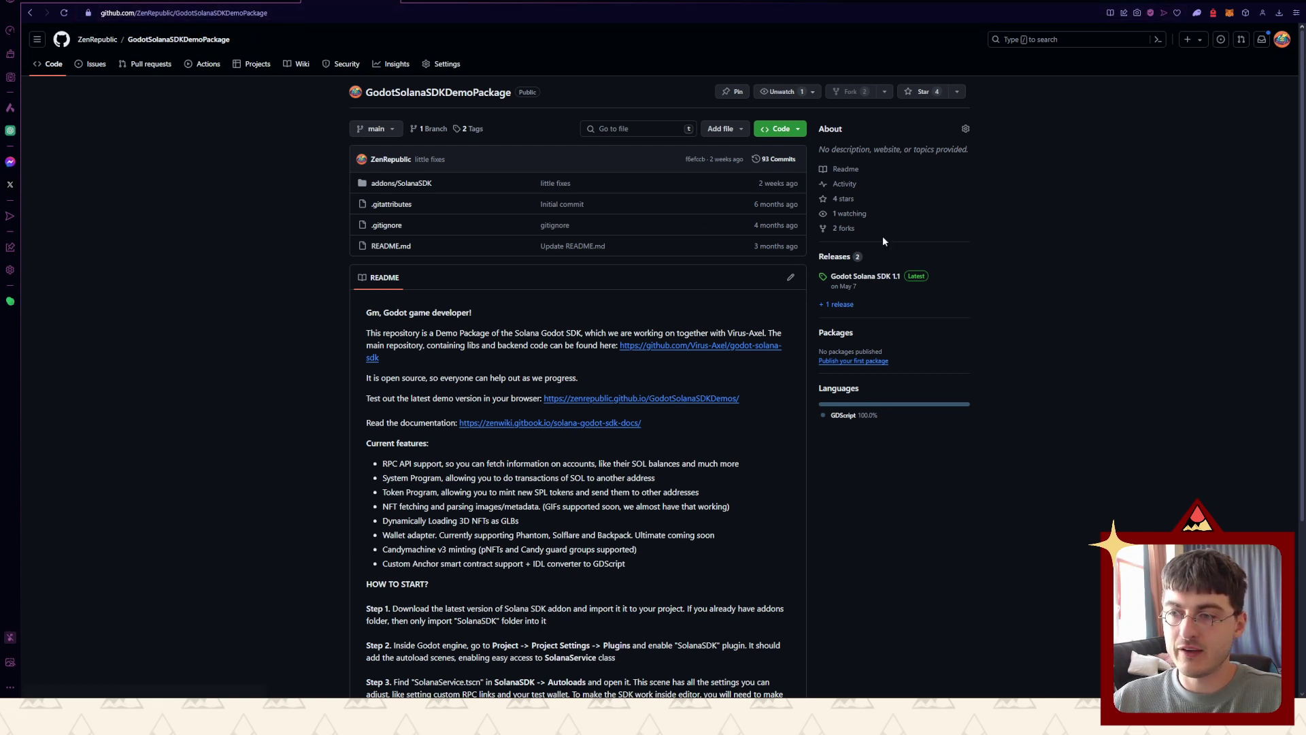
Open the Godot Solana SDK 1.1 release page, and open the local GodotSolanaSDK1.1.zip from Desktop, GodotProjects, GodotSolanaSDKDemoPackage
click(845, 288)
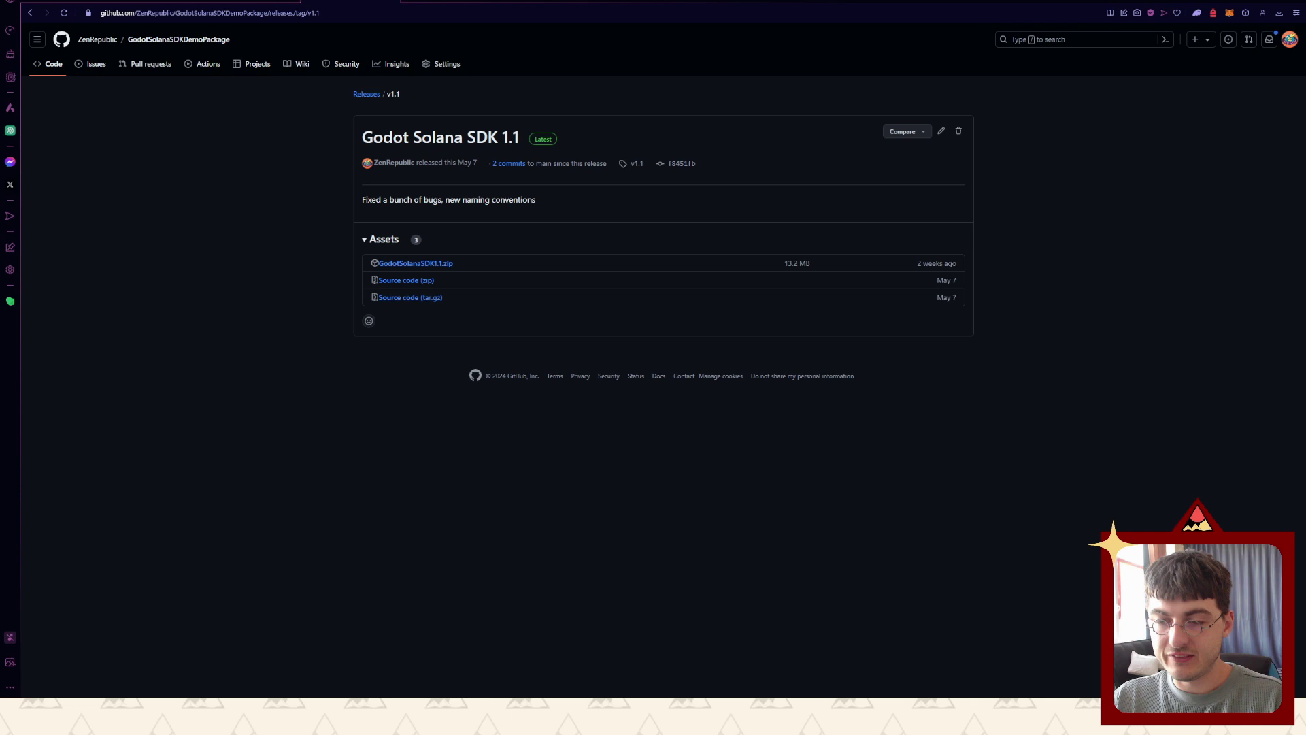
key(super+e)
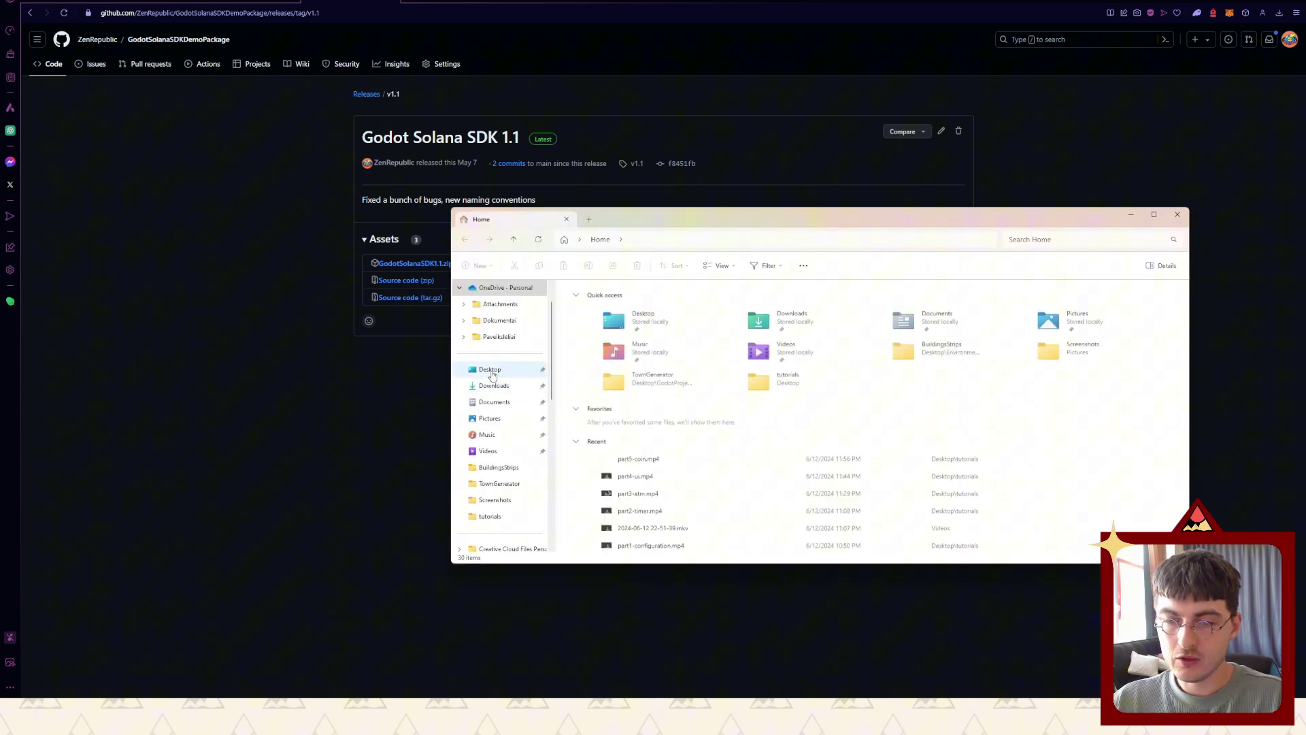
click(492, 371)
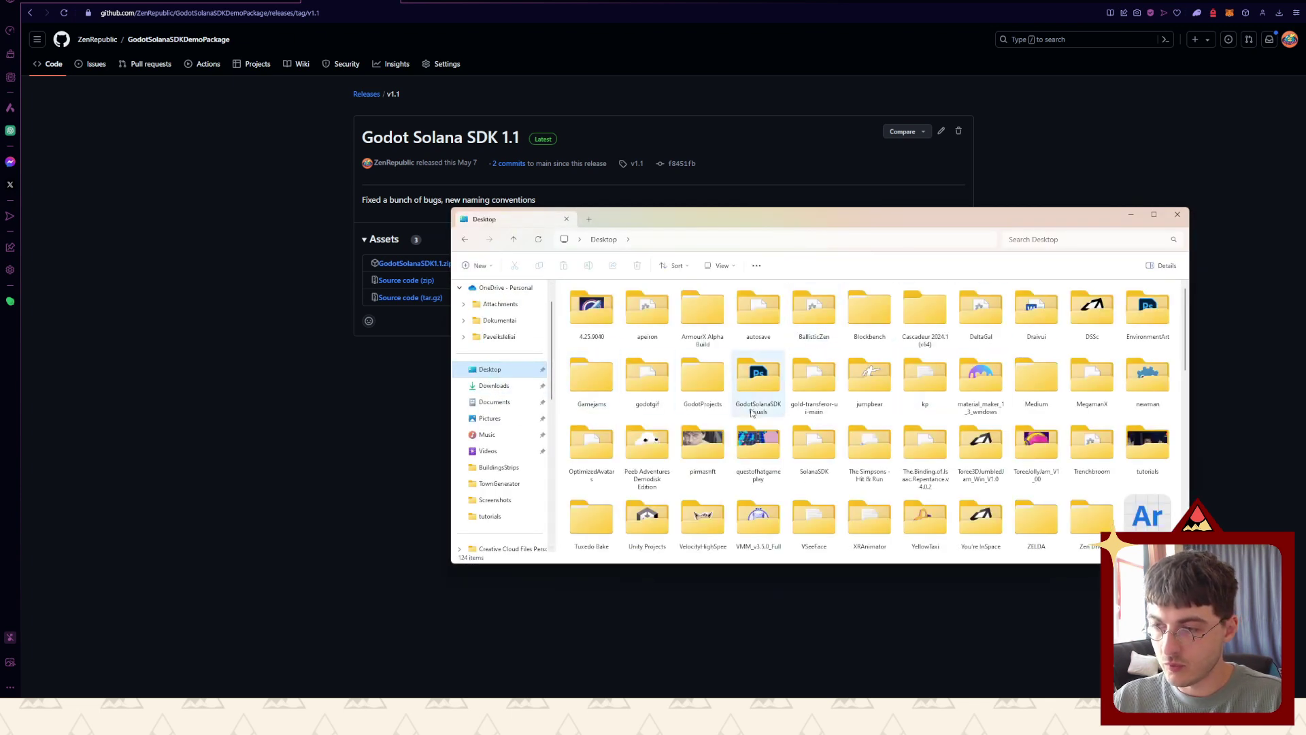
double_click(710, 391)
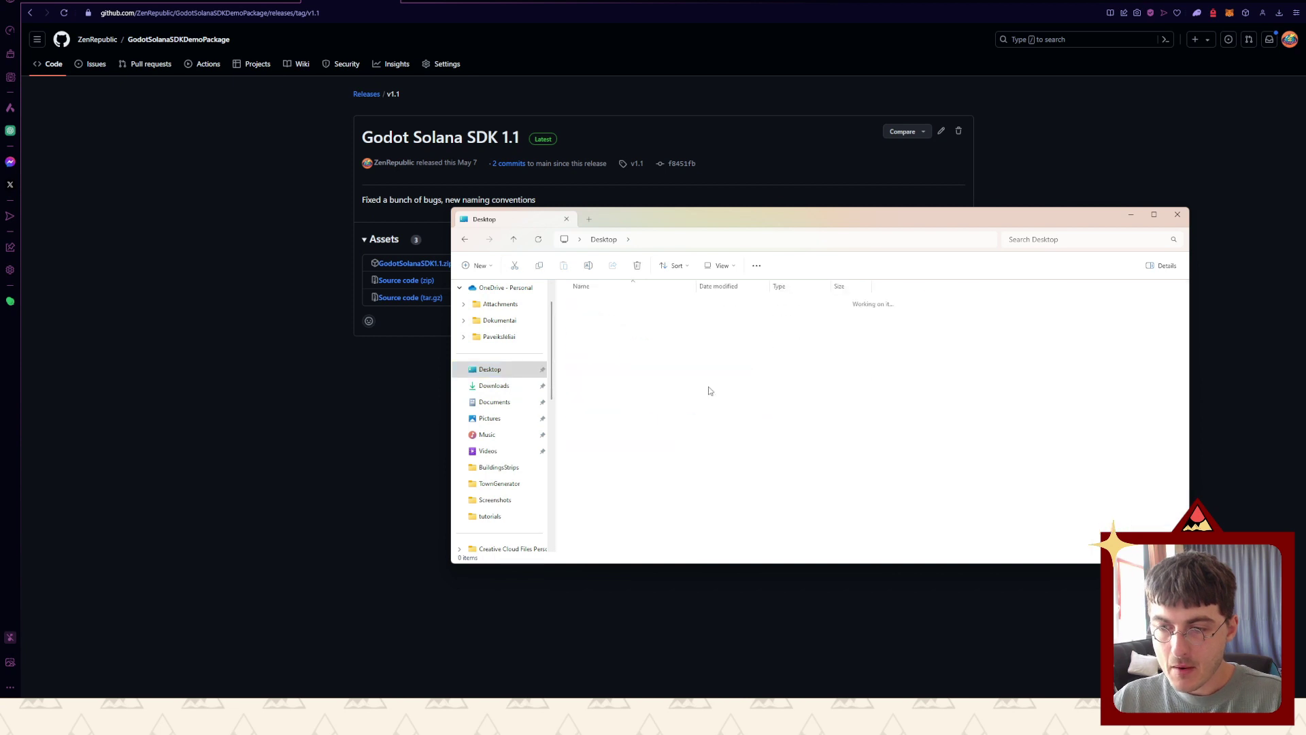
double_click(592, 335)
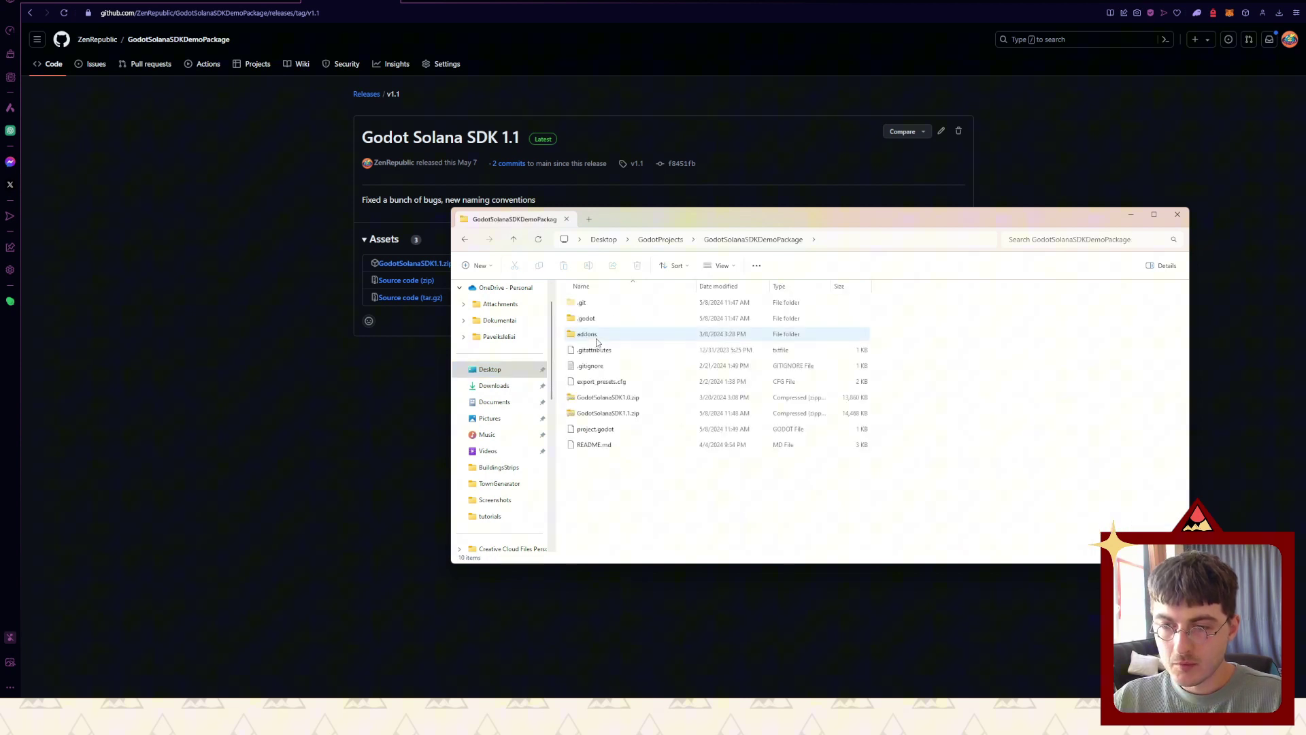
click(630, 414)
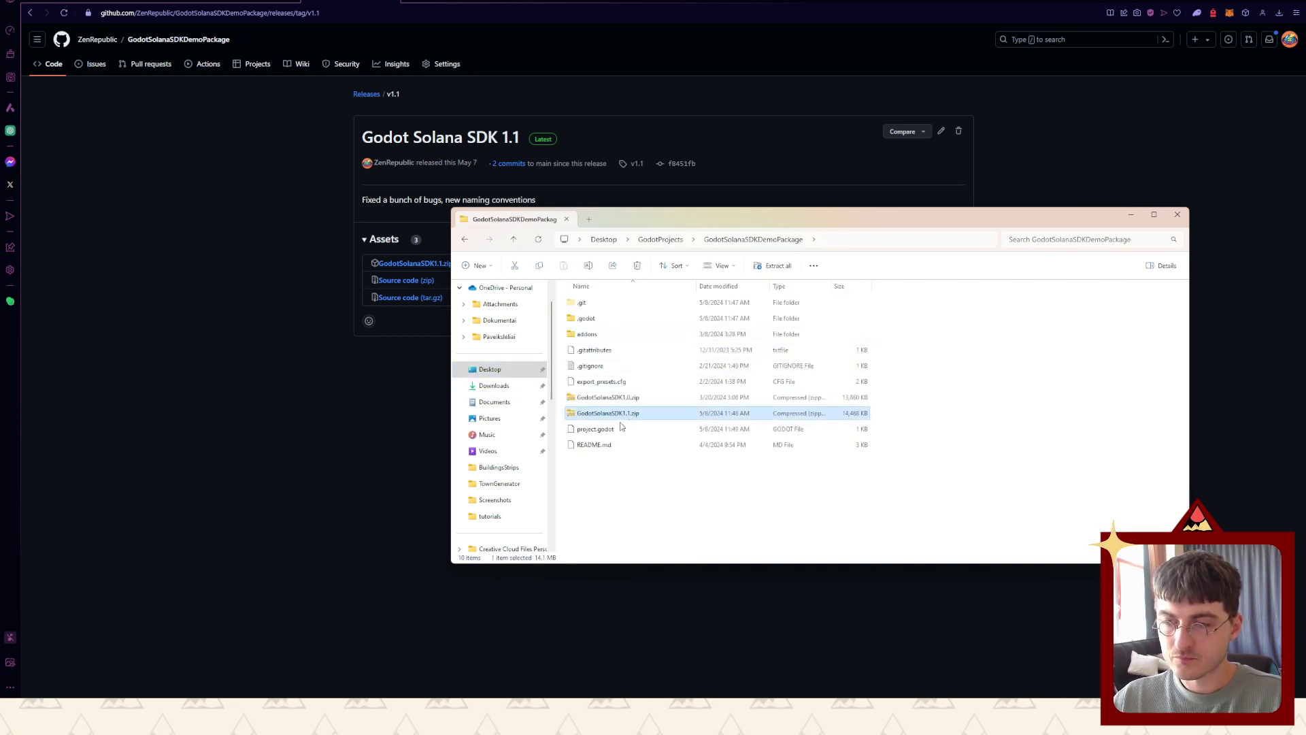
click(602, 469)
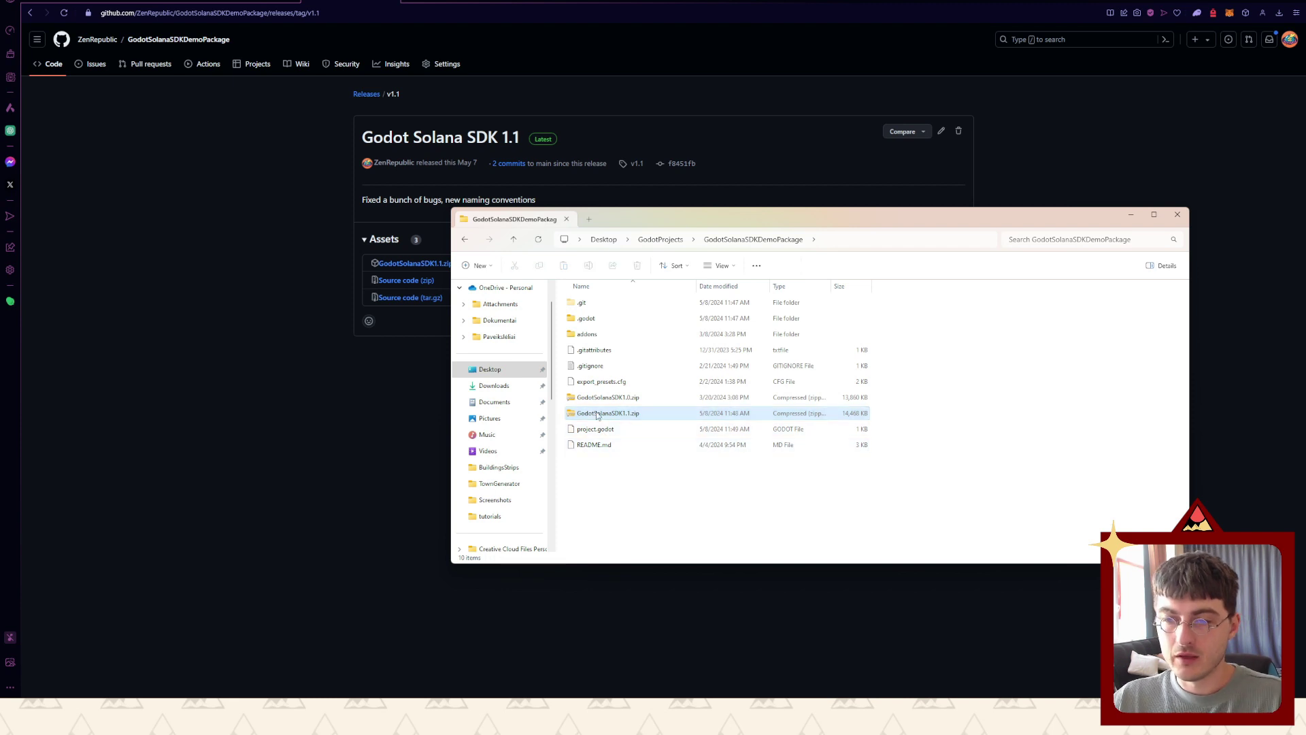
click(598, 415)
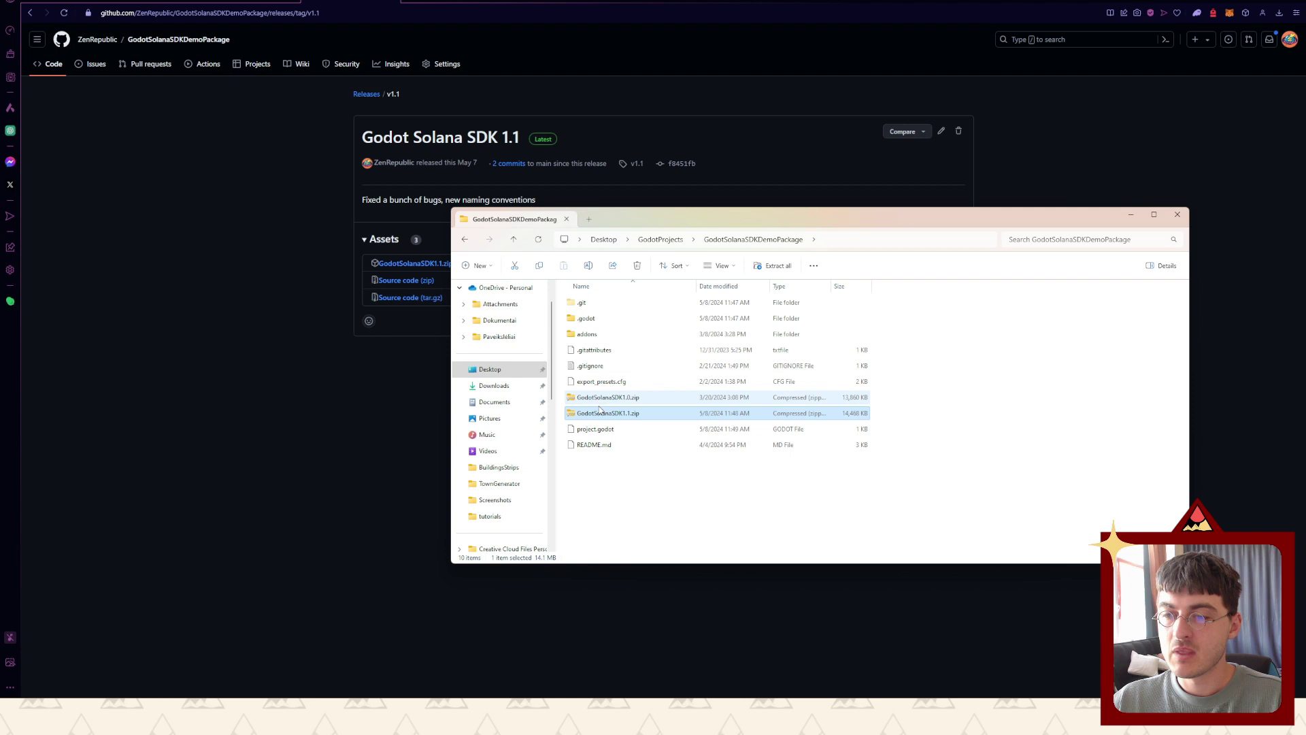
double_click(599, 412)
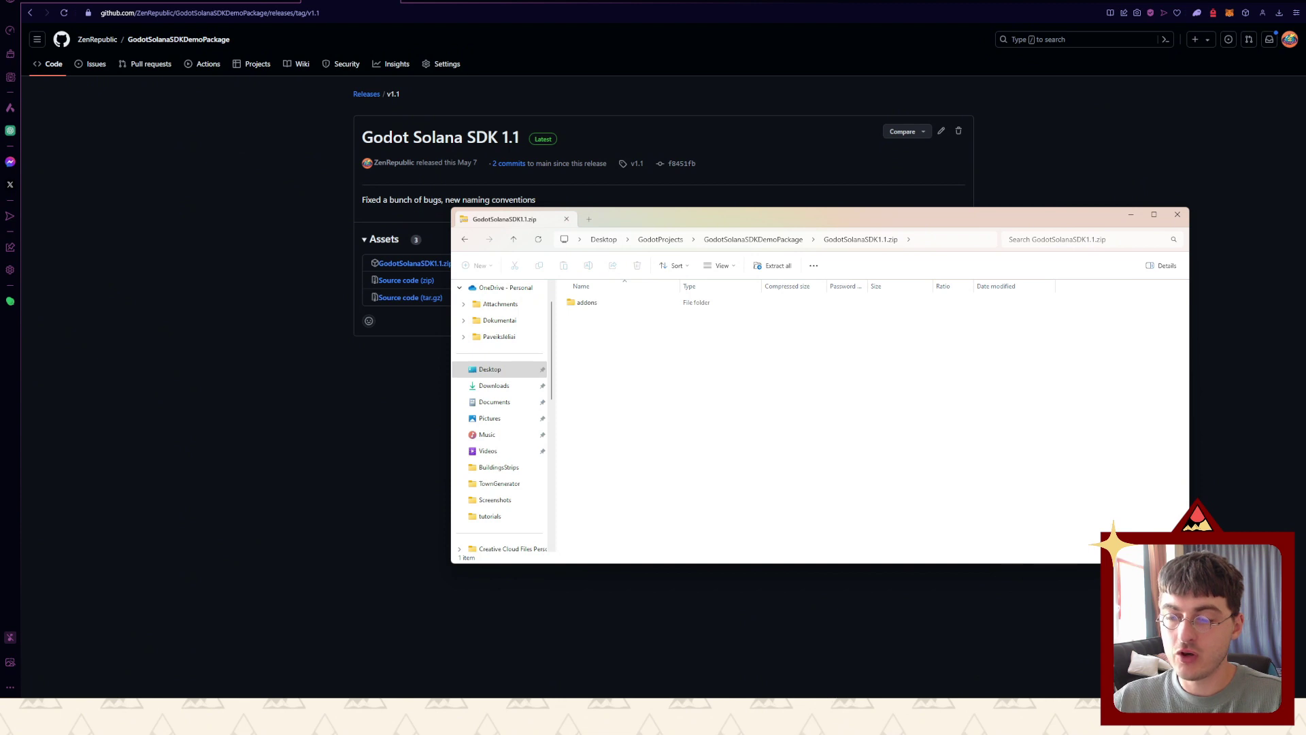
Switch to the Godot editor and open the project's res:// folder in the file manager
key(alt+Tab)
click(1064, 435)
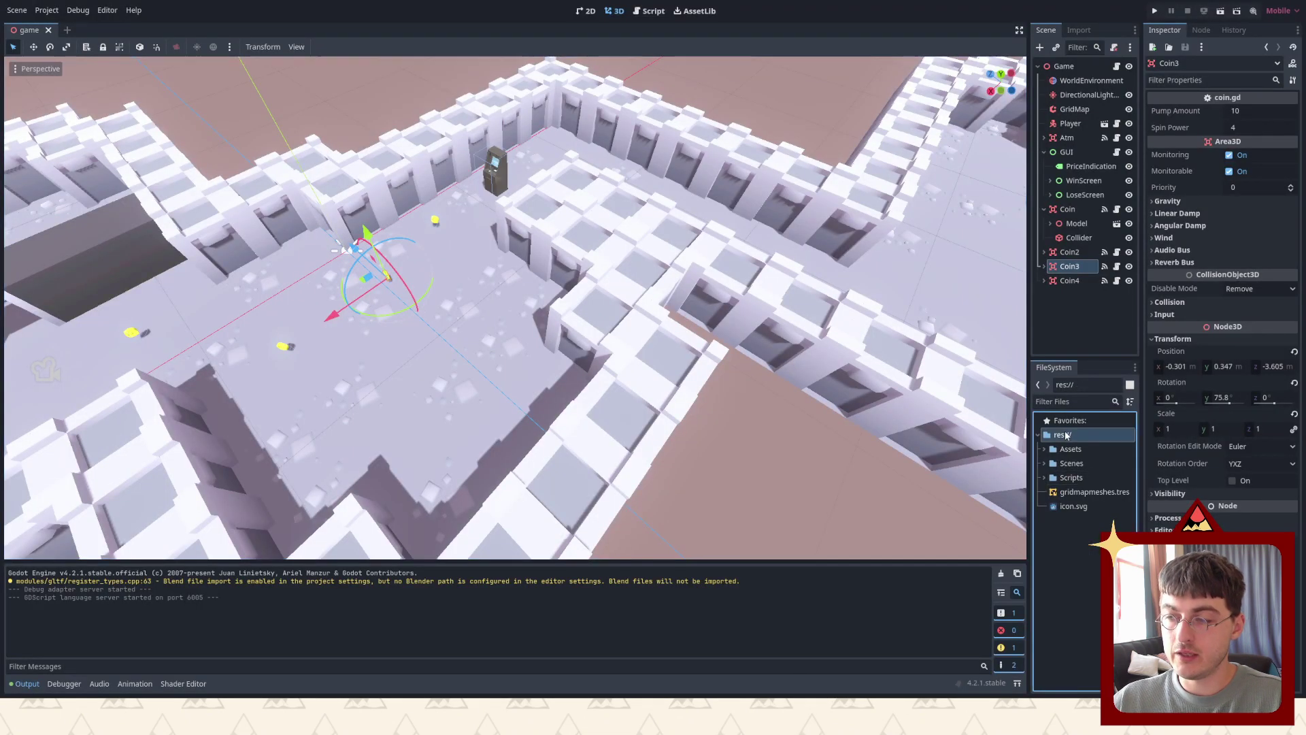
right_click(1065, 435)
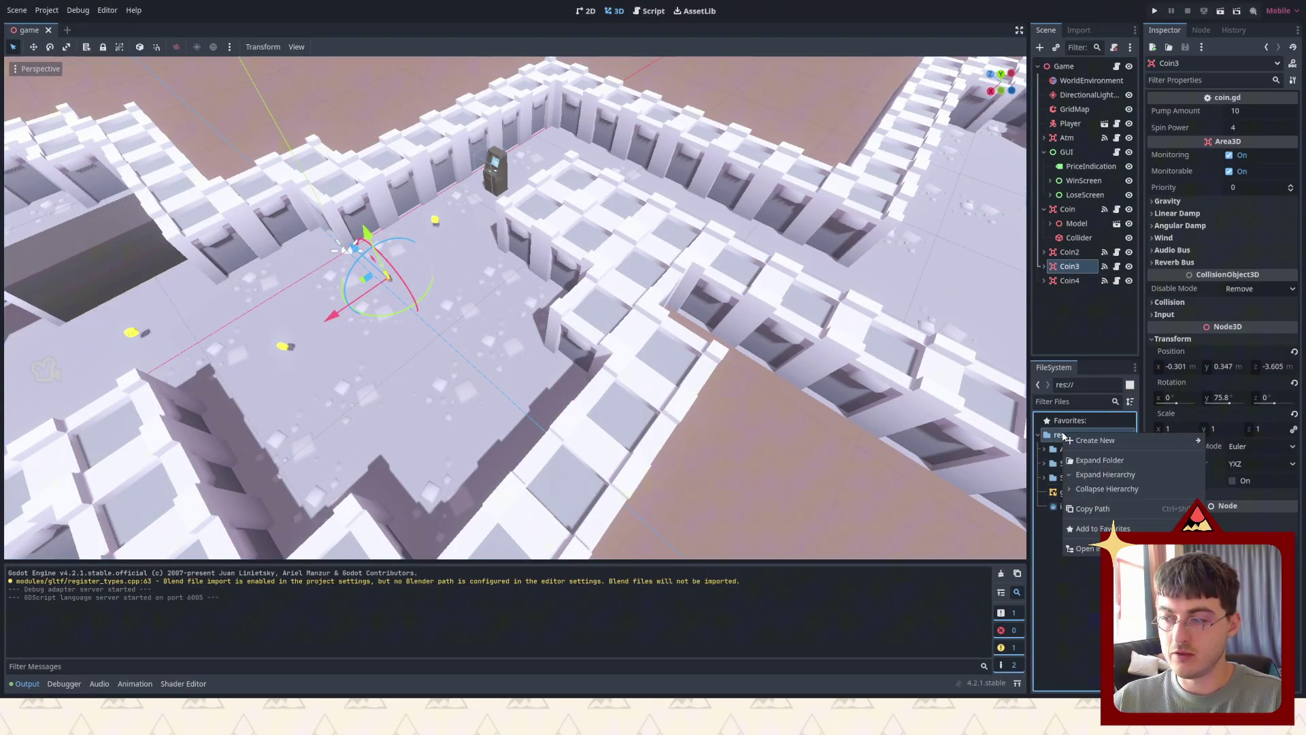
click(1085, 548)
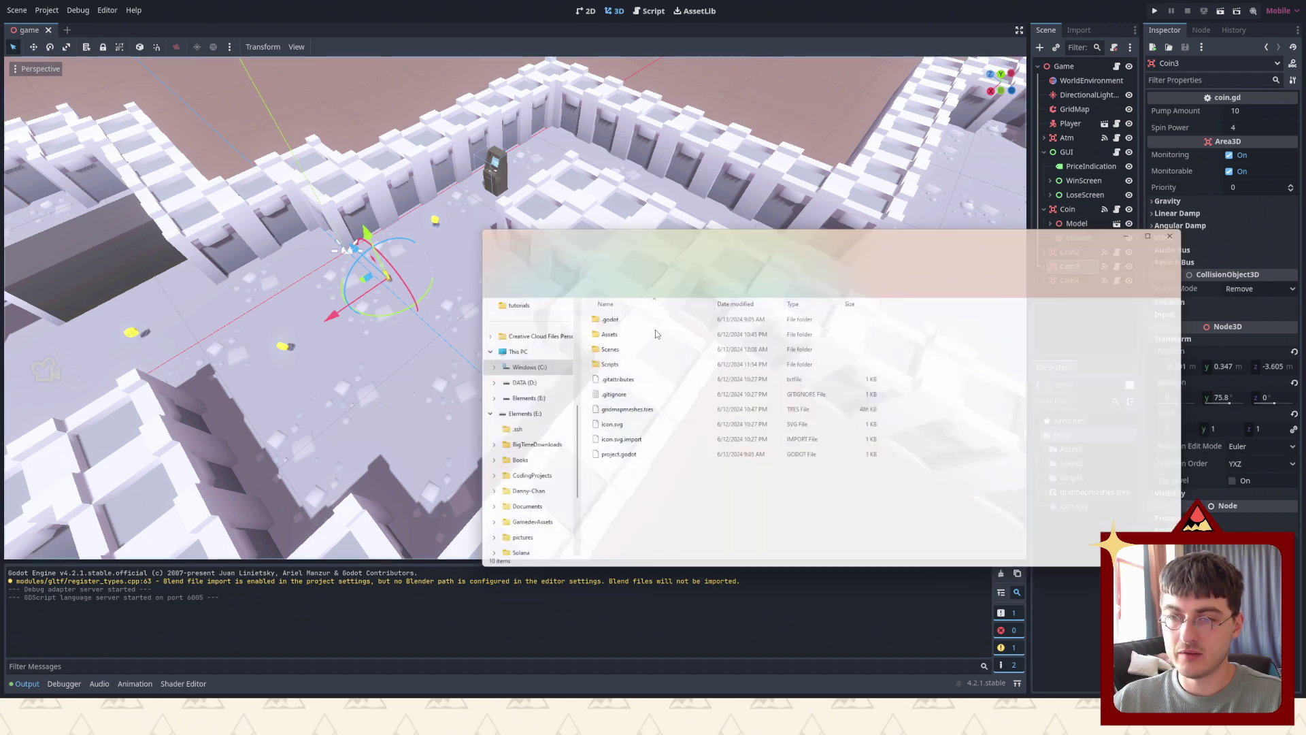
drag(606, 215, 652, 167)
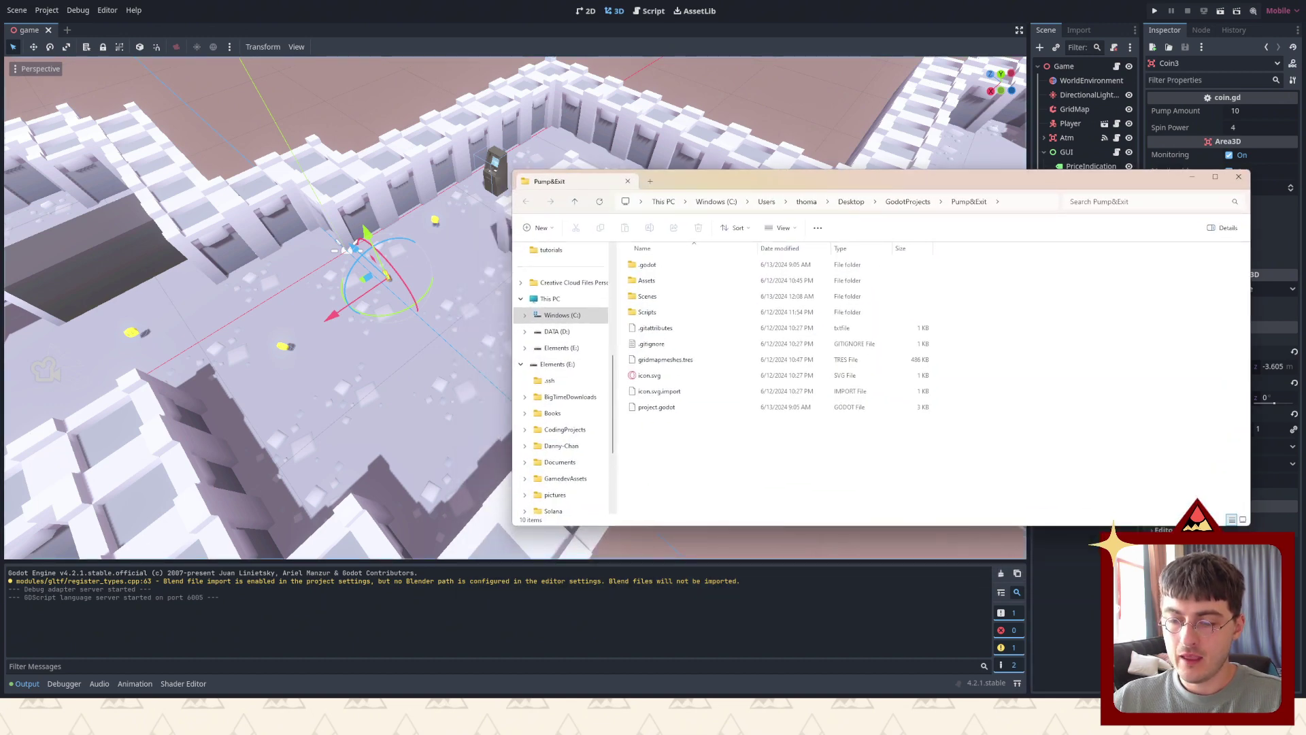
Copy the addons folder from GodotSolanaSDK1.1.zip into the Pump&Exit project folder and minimize both file manager windows
mouse_move(645, 673)
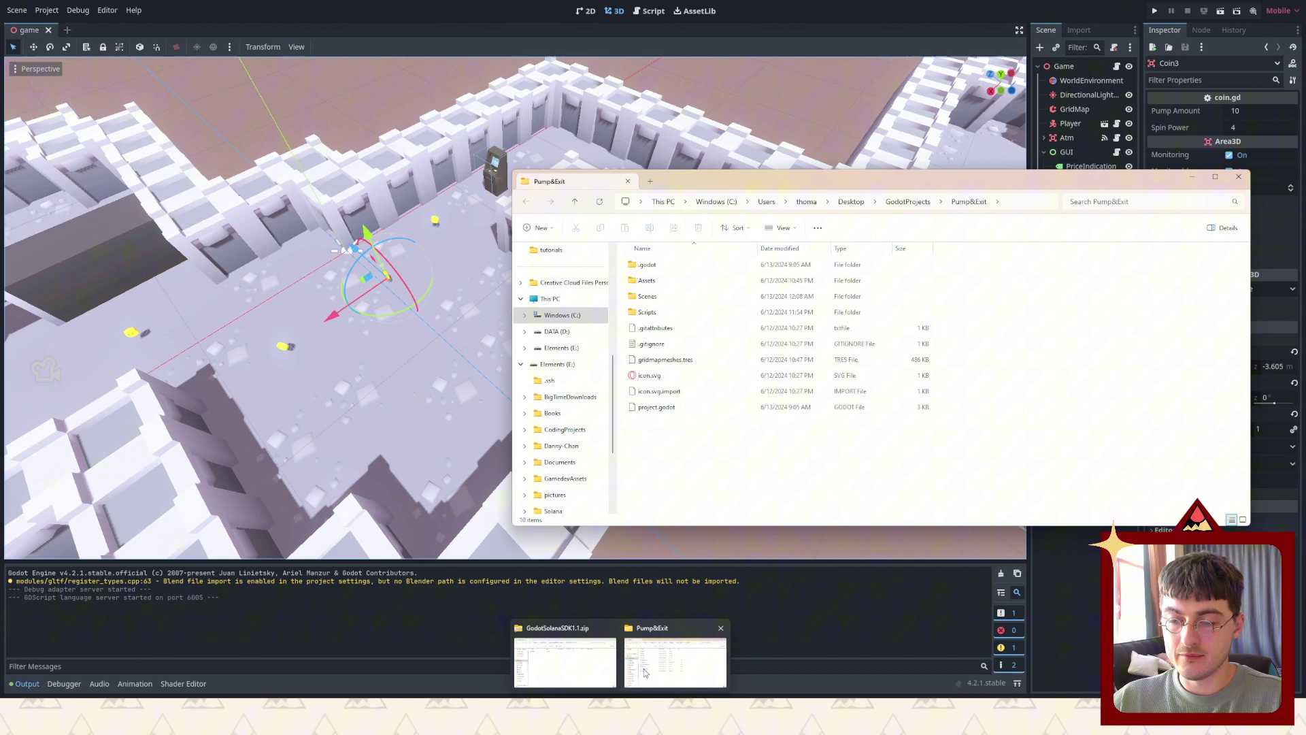
click(565, 660)
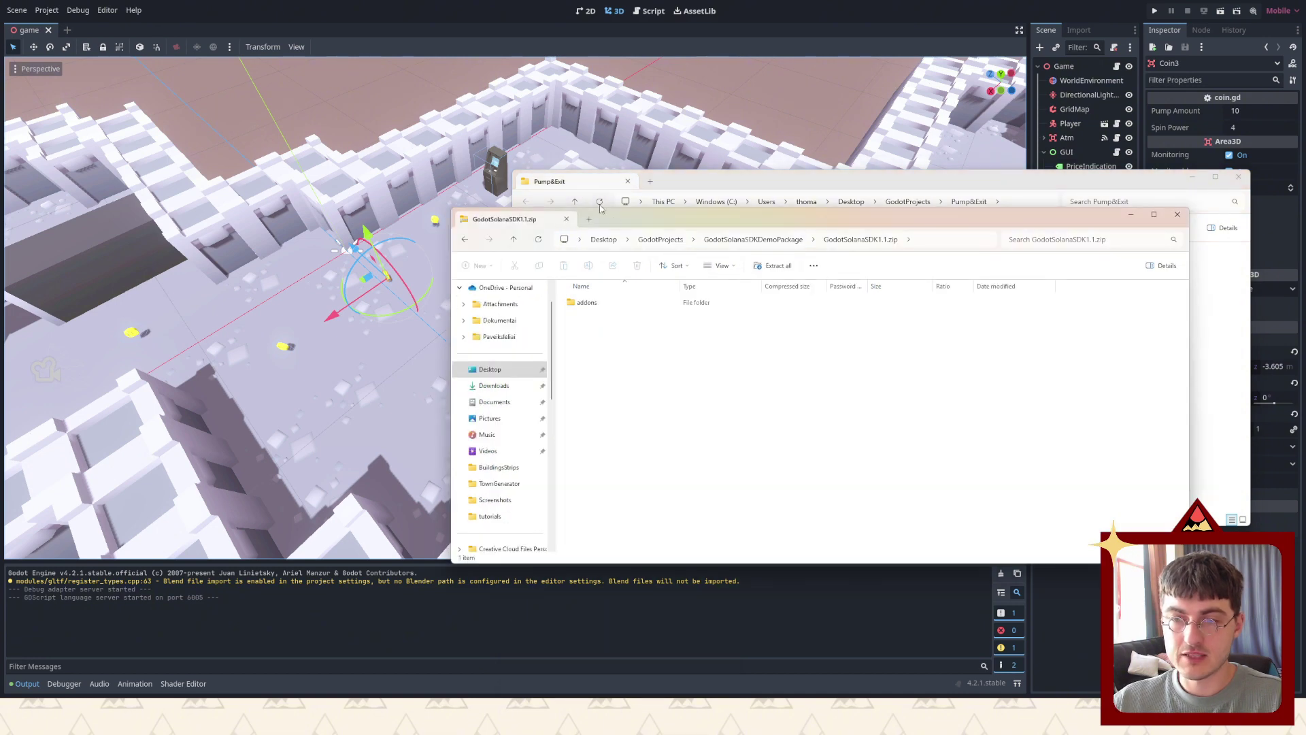
drag(602, 218, 229, 286)
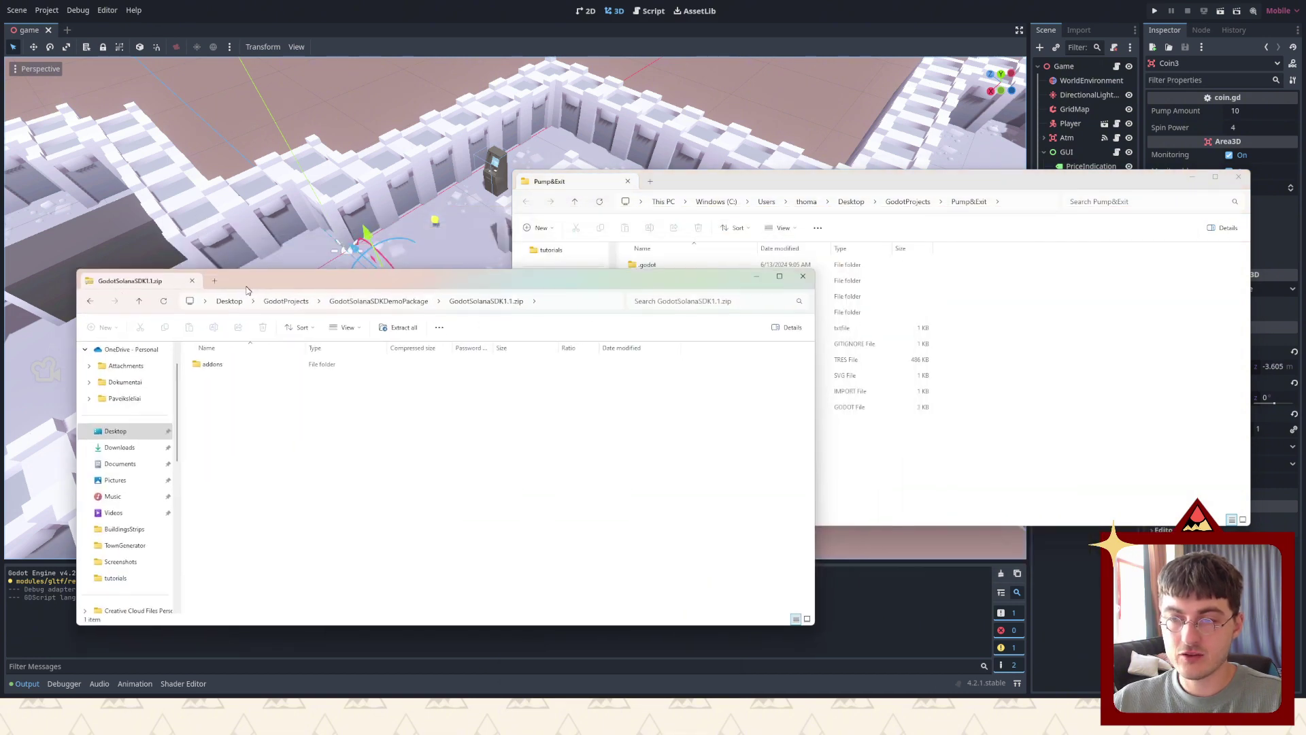
double_click(207, 374)
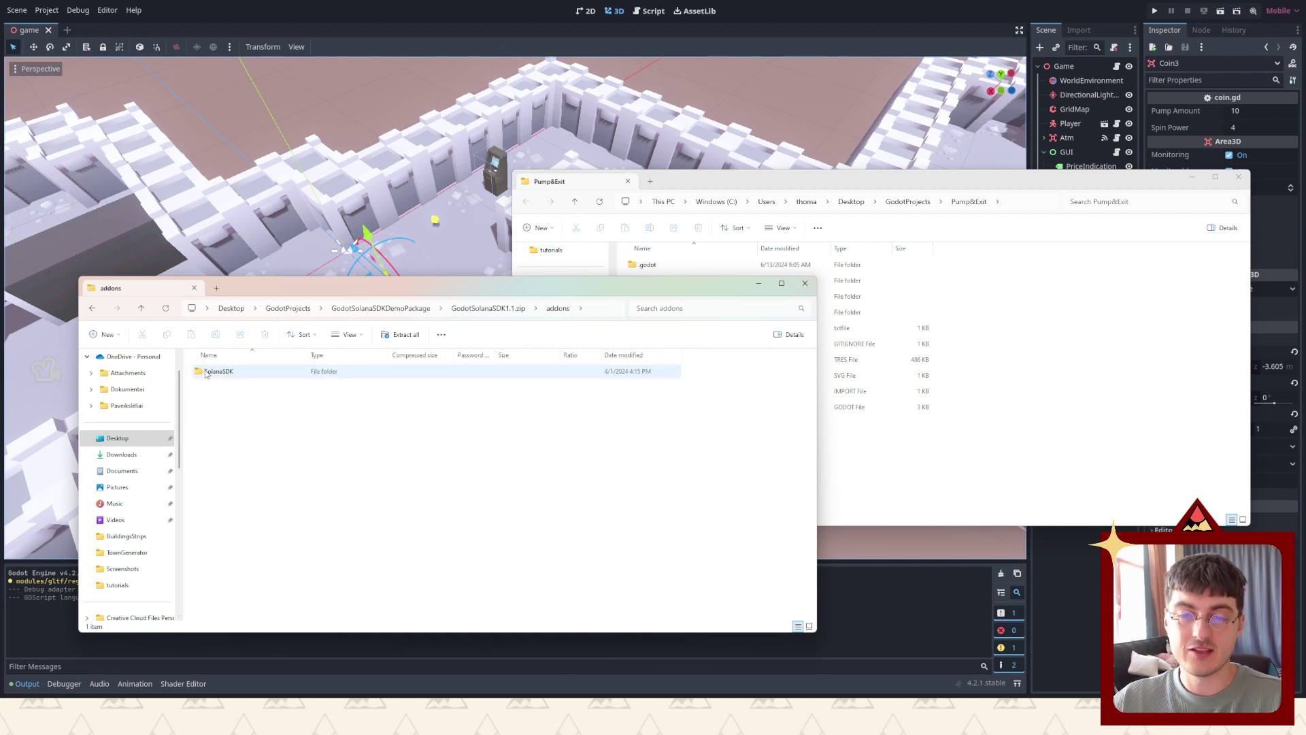
click(141, 309)
drag(217, 371, 925, 449)
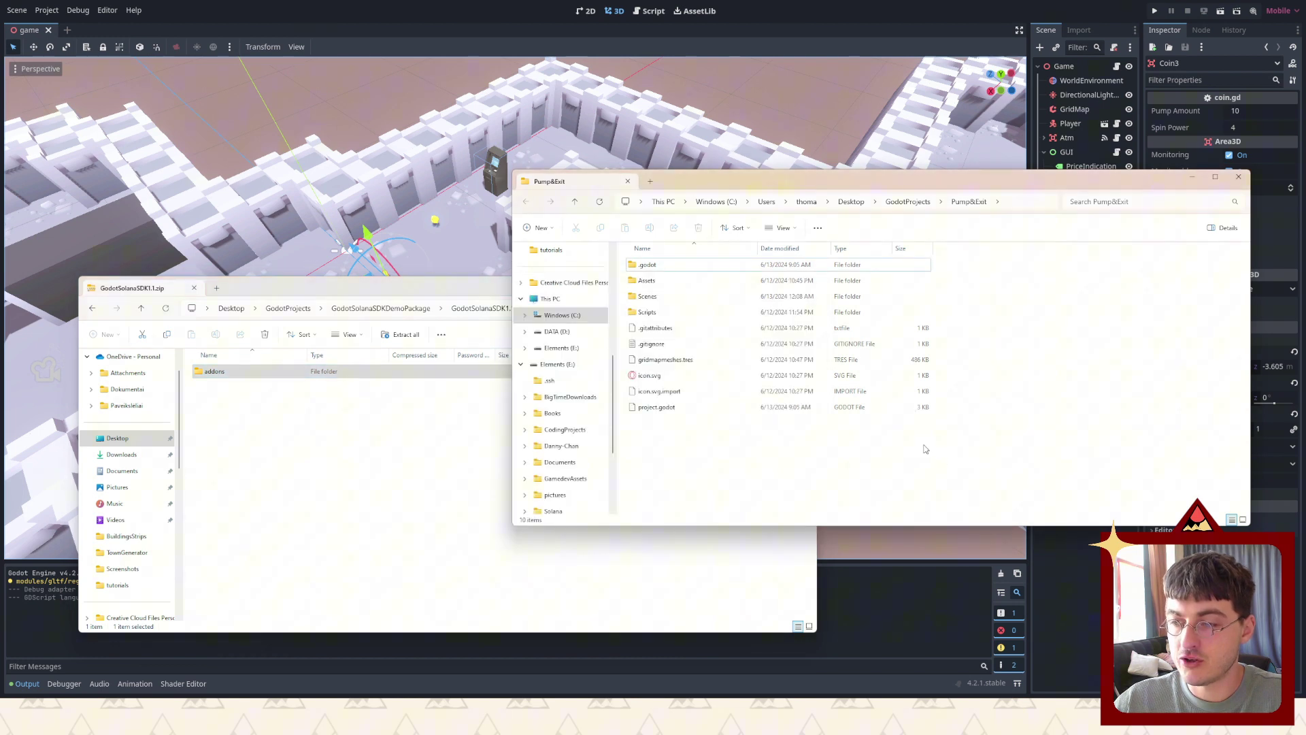
click(467, 287)
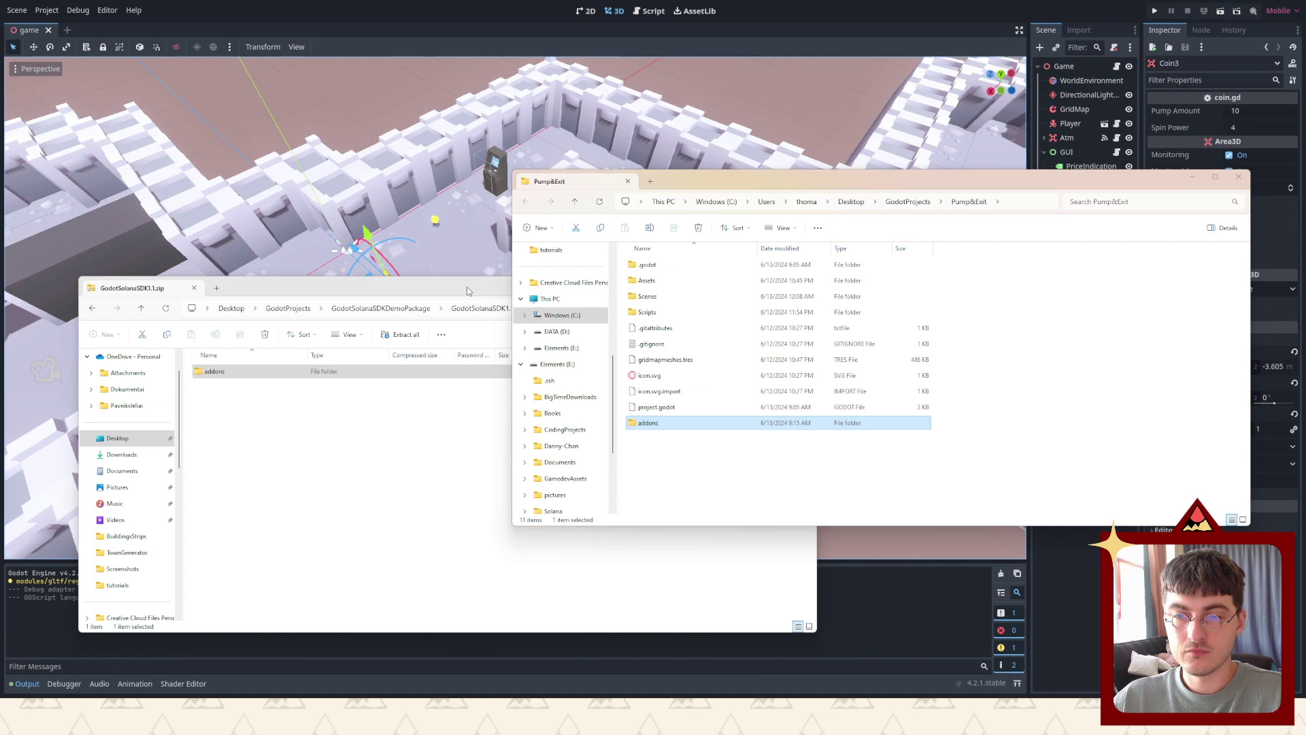
click(756, 283)
click(1194, 176)
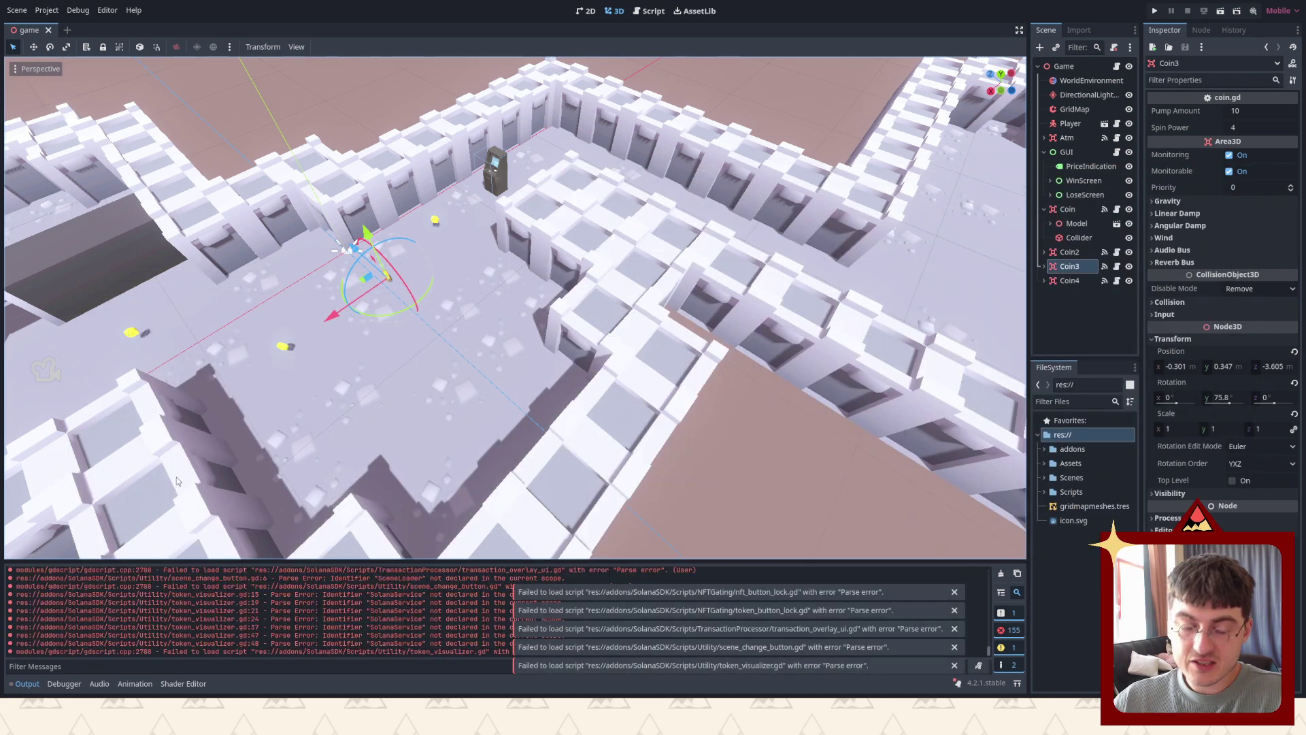
Enable the Solana SDK plugin in the project settings and clear the editor's output log
click(45, 14)
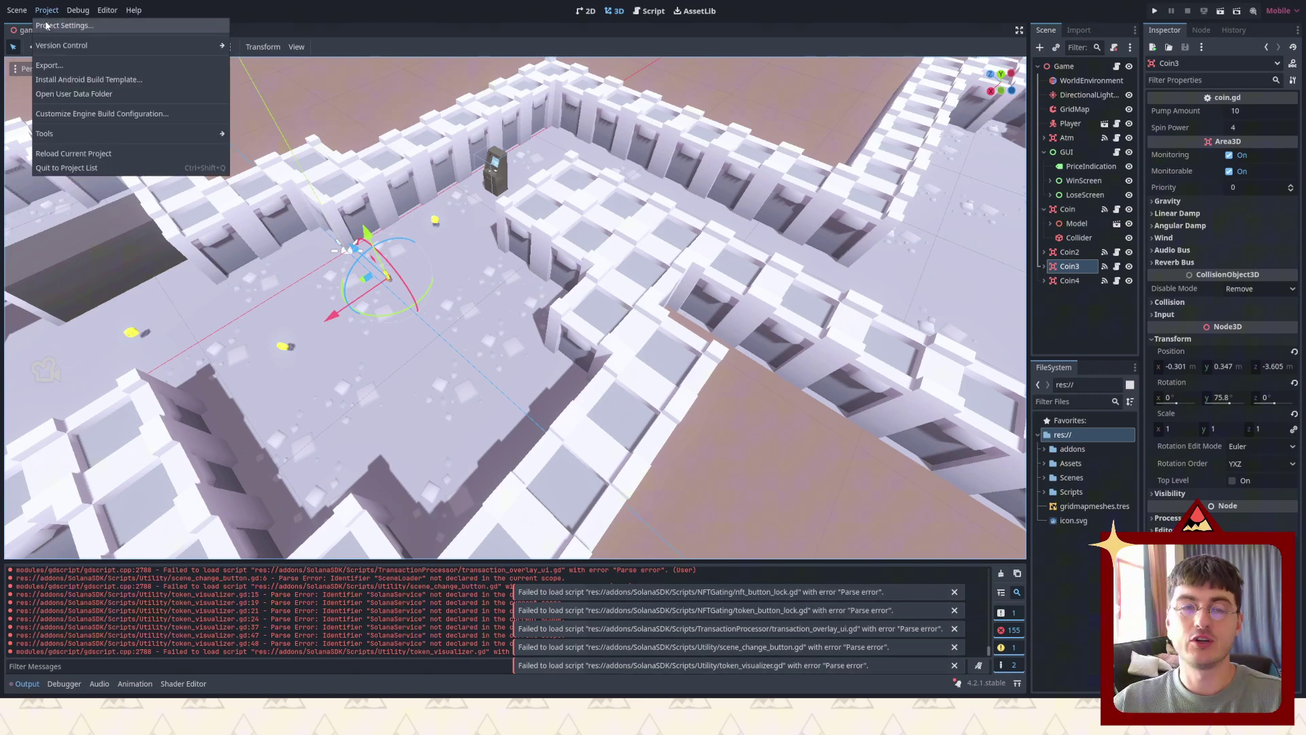
click(49, 25)
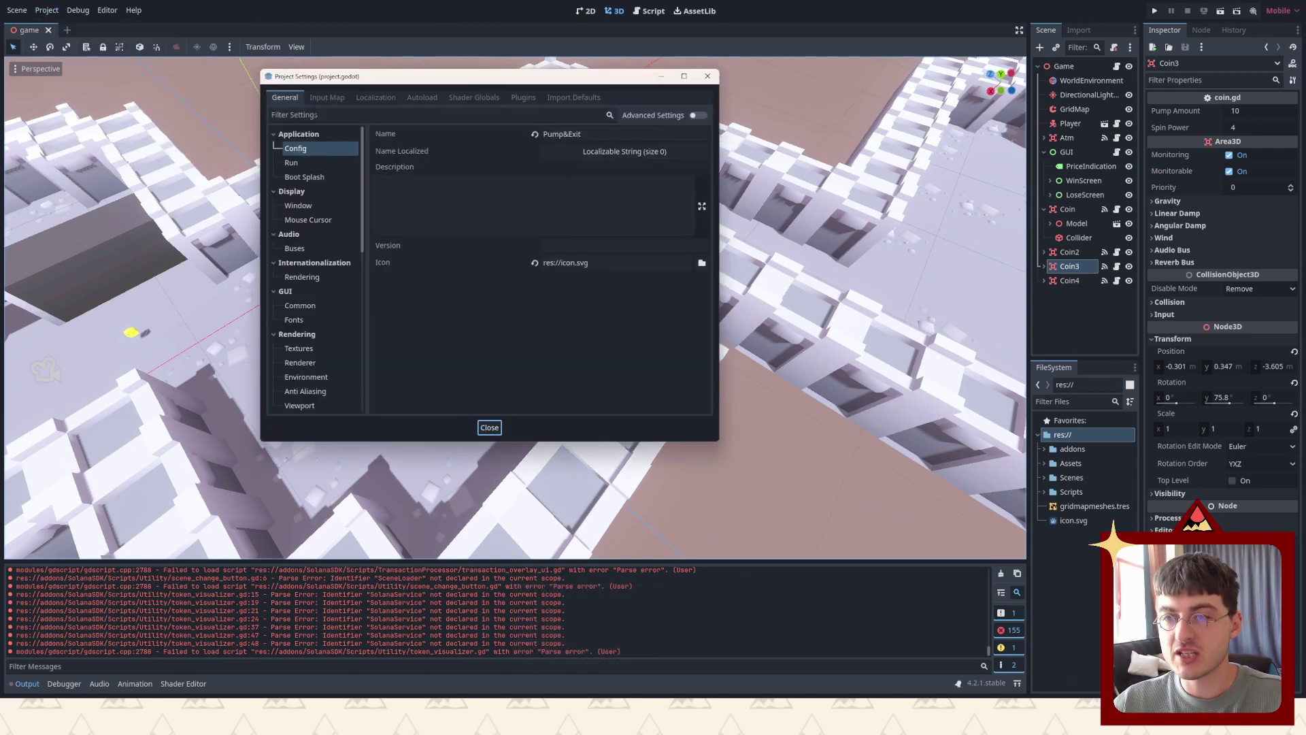
click(522, 99)
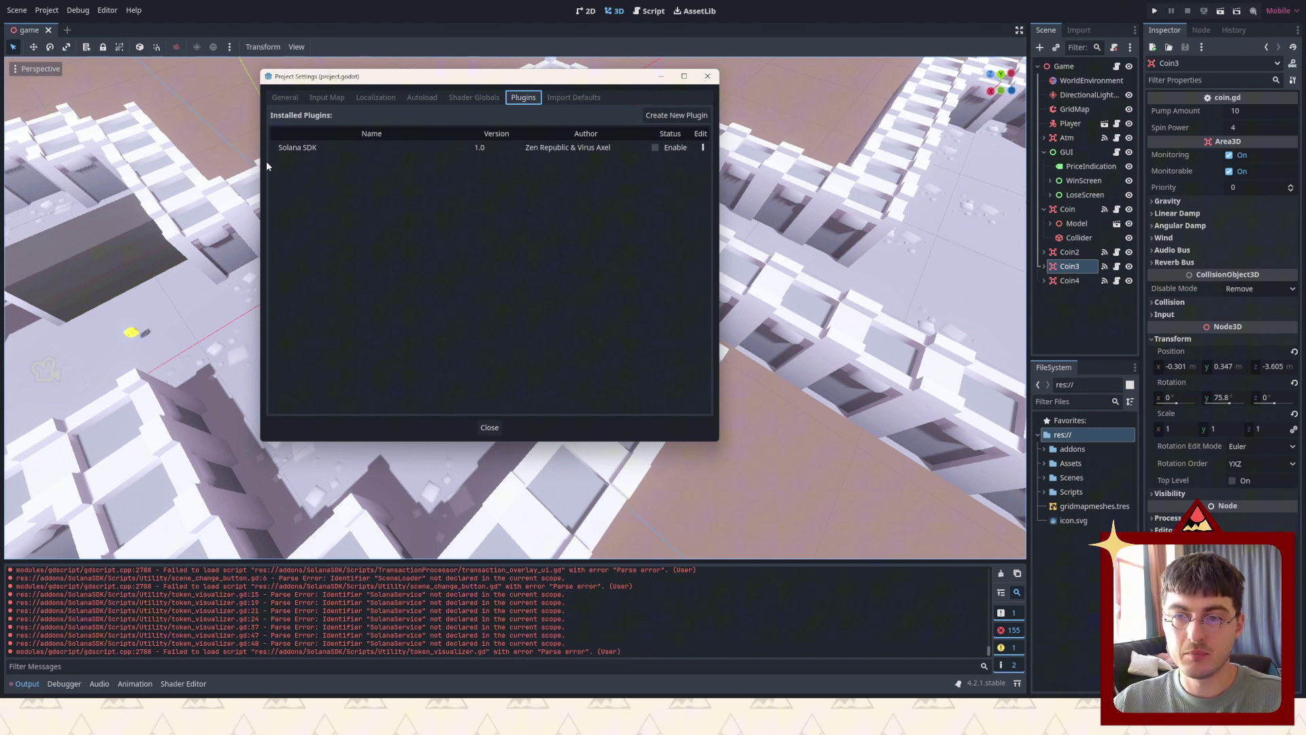
click(654, 148)
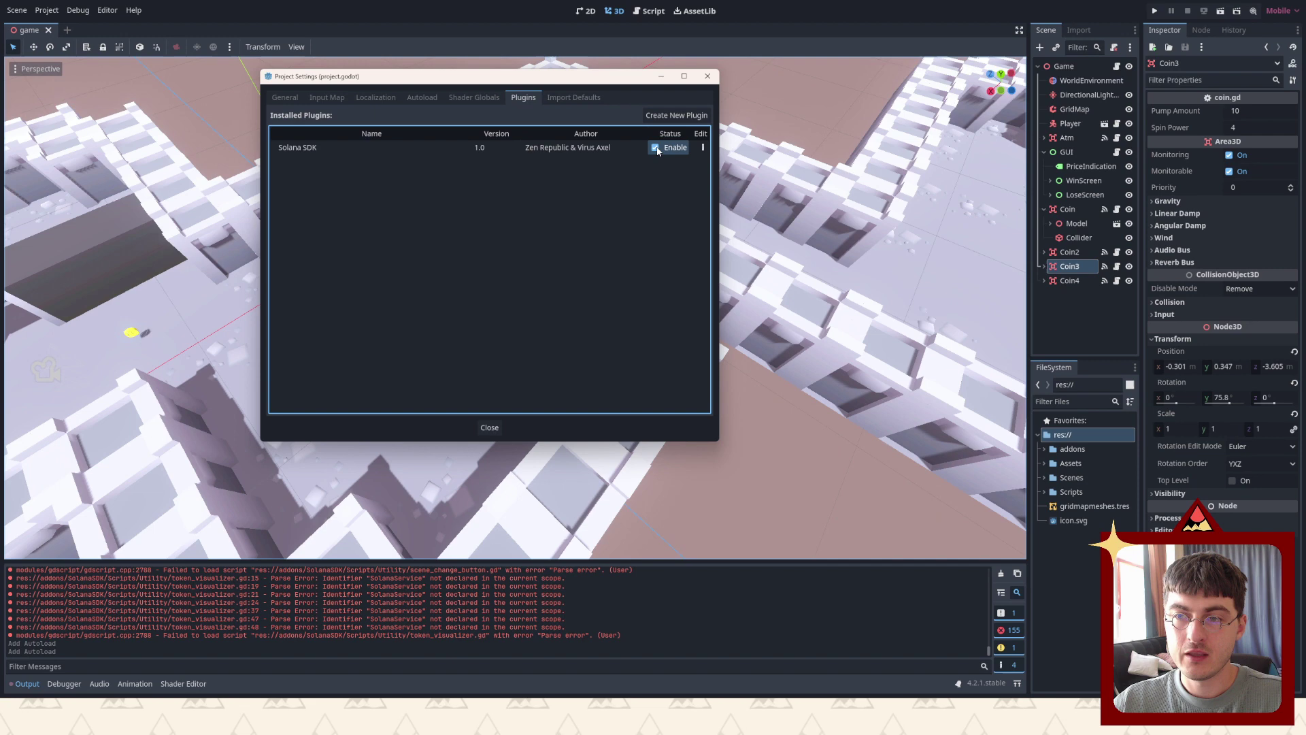
click(701, 84)
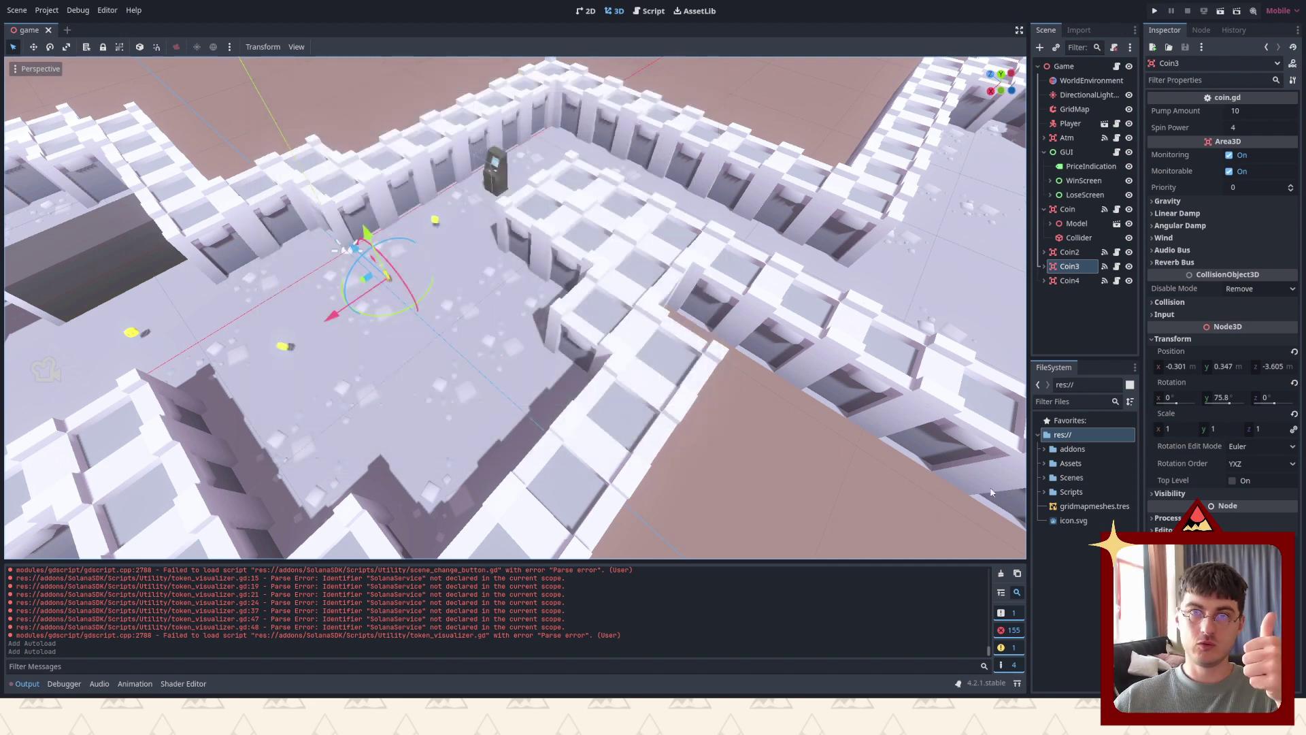
click(1001, 573)
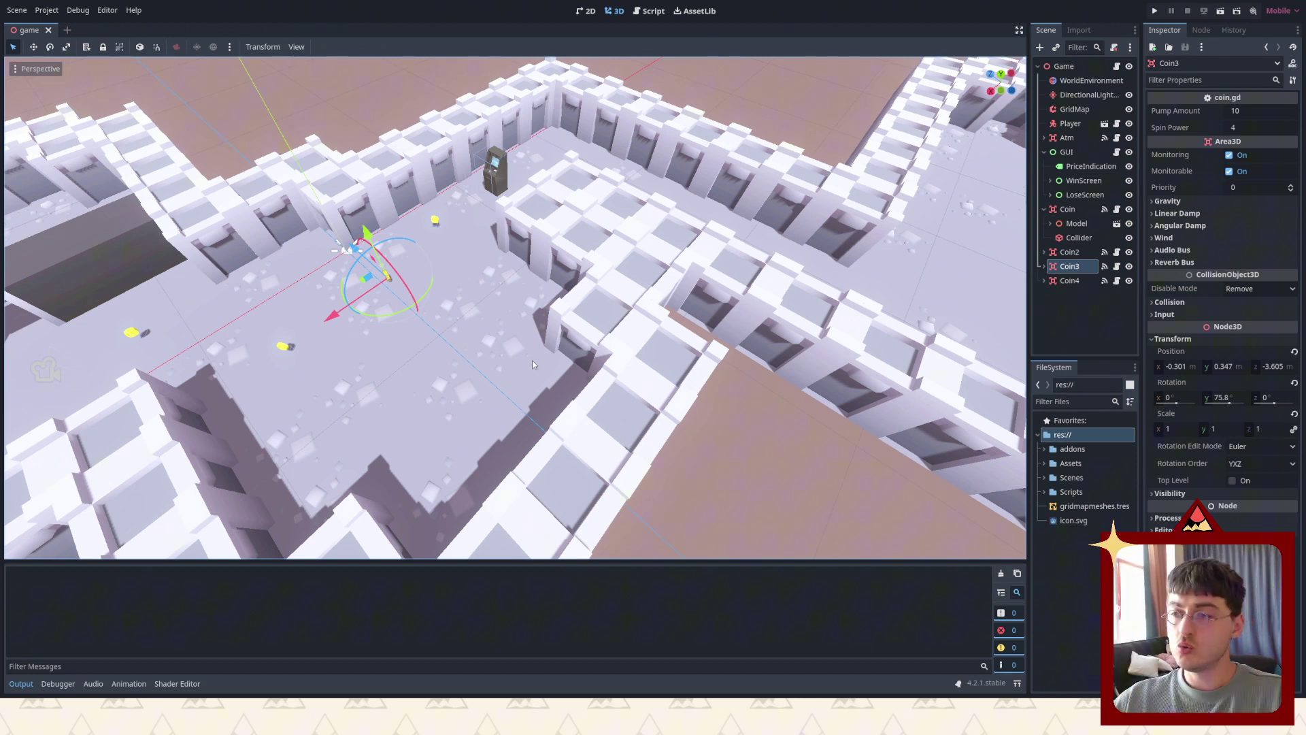
Collapse the Coin and GUI nodes in the scene tree and expand the addons/SolanaSDK project folder
click(1087, 312)
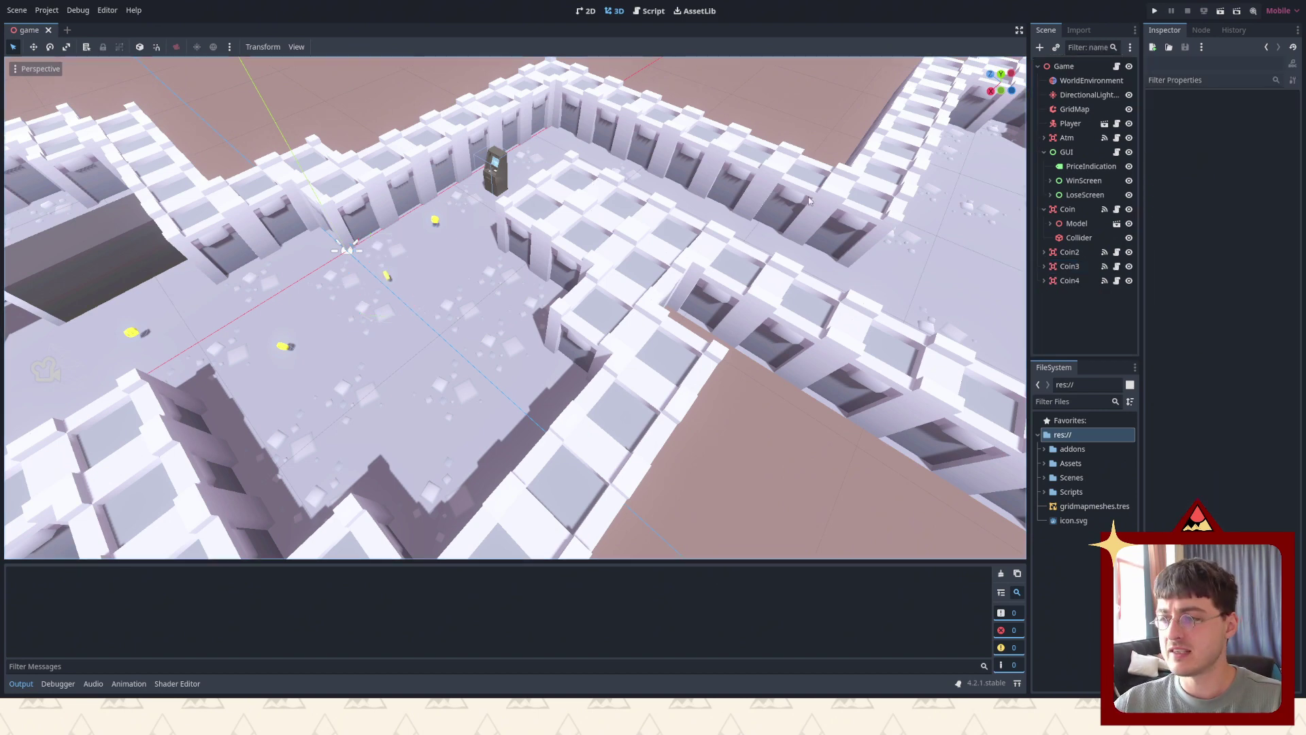
double_click(1041, 211)
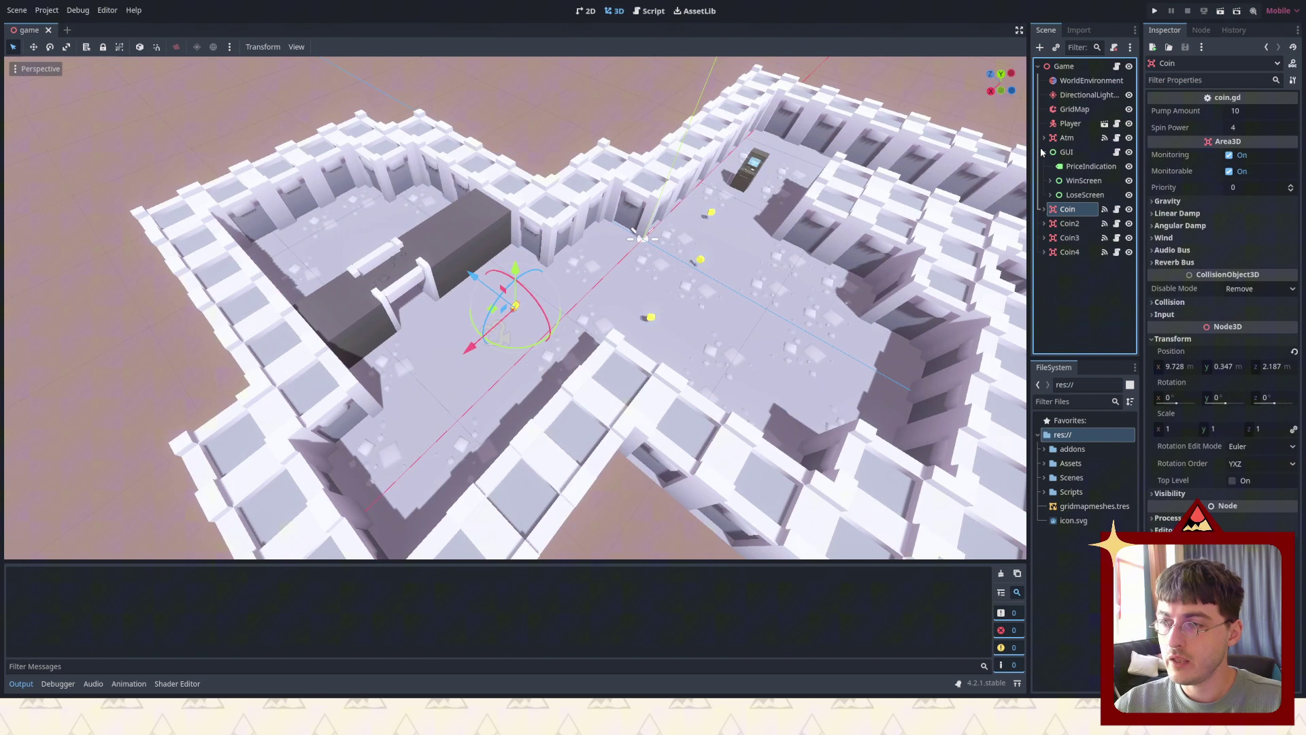
click(1044, 450)
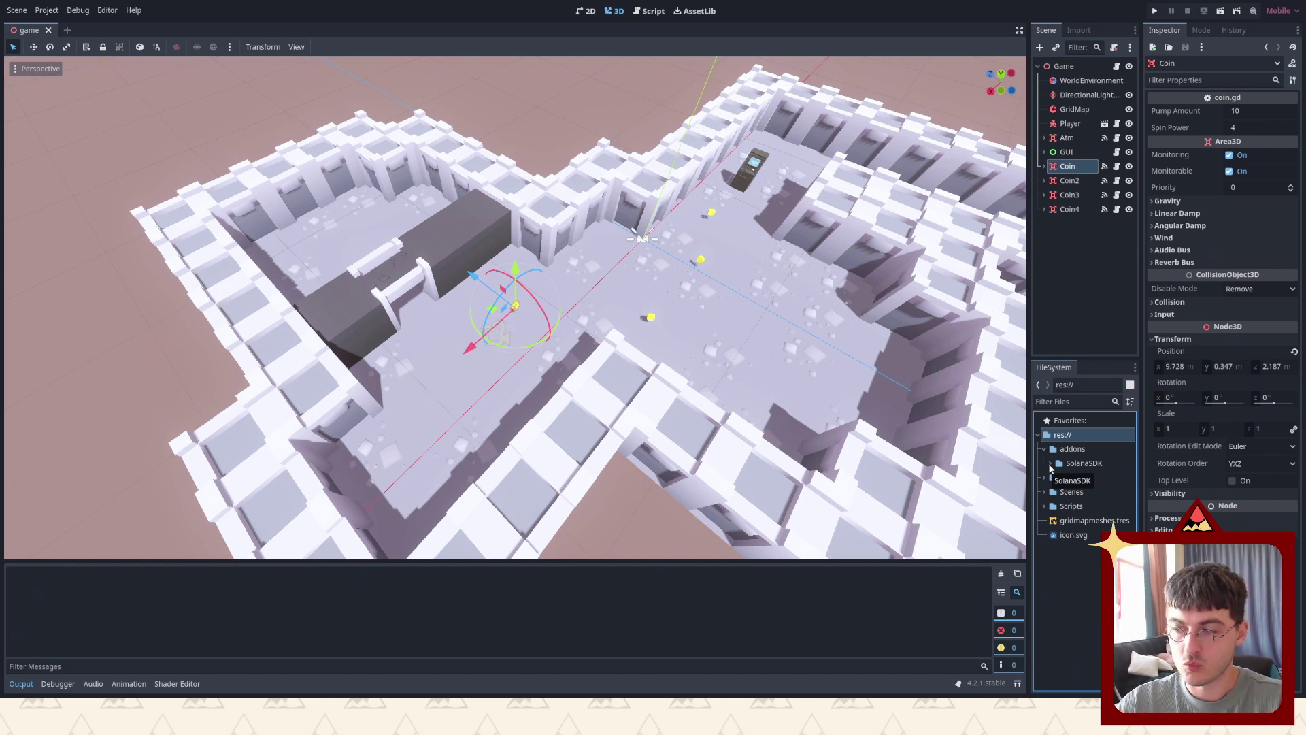
click(1050, 464)
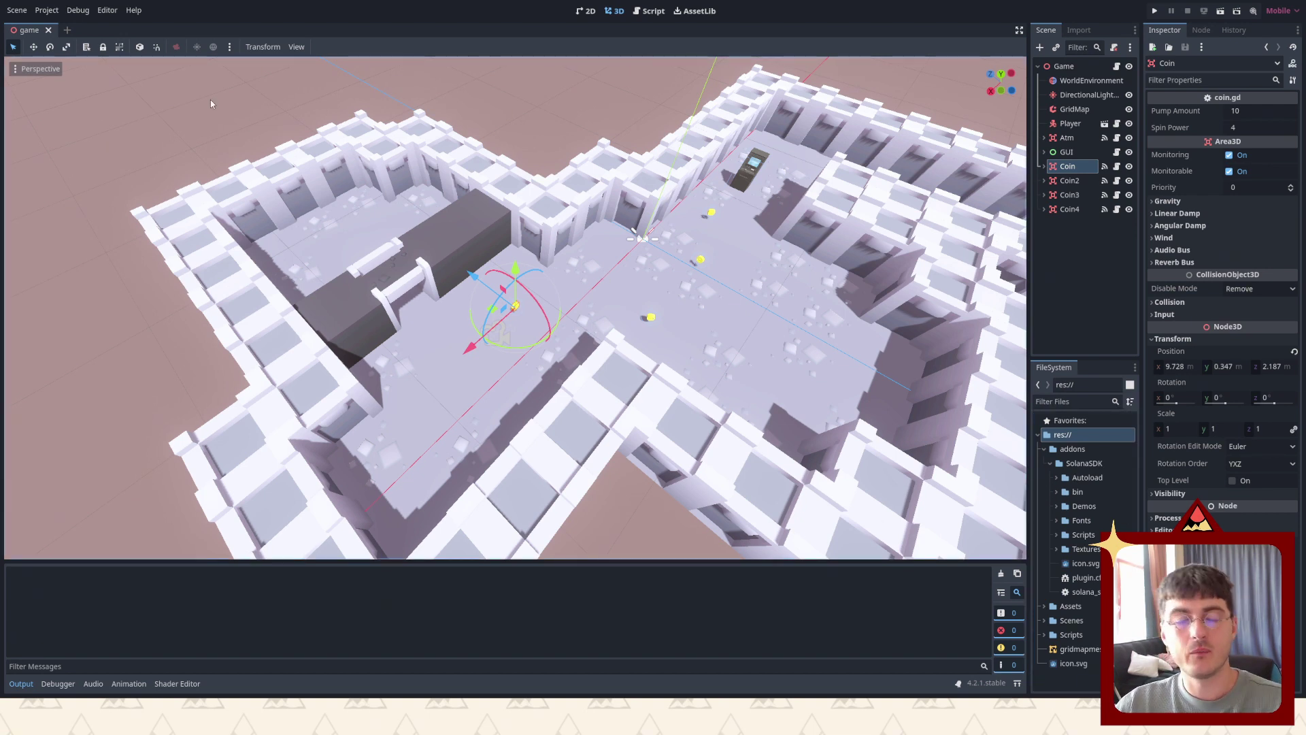
Examine the SceneLoader and SolanaService autoload entries in the project settings
click(46, 10)
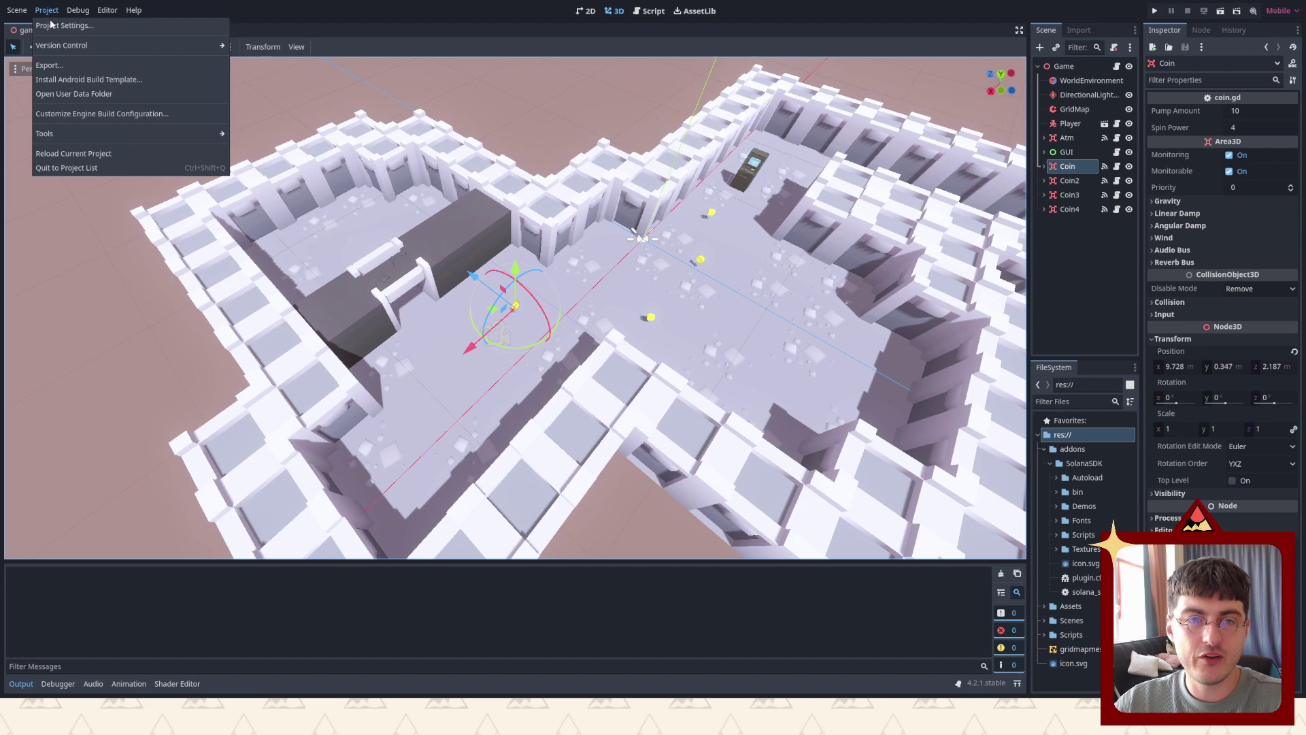
click(68, 35)
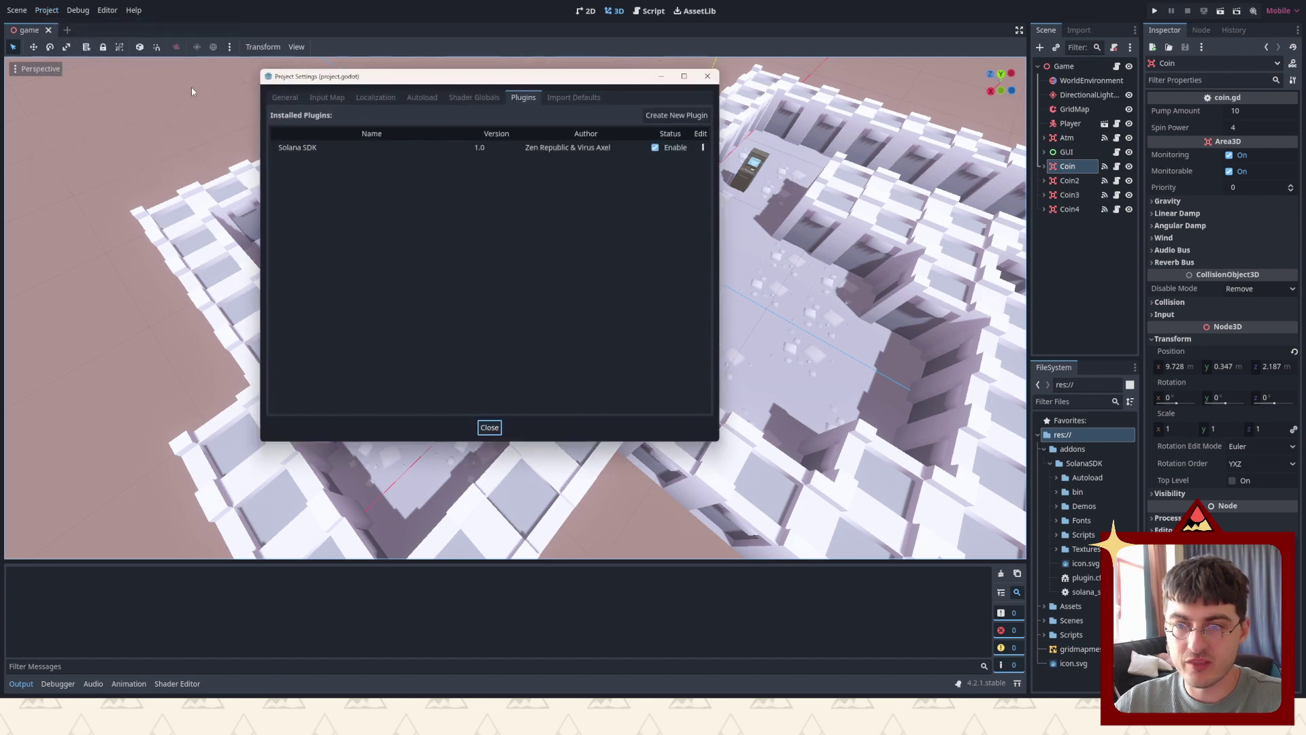
click(432, 100)
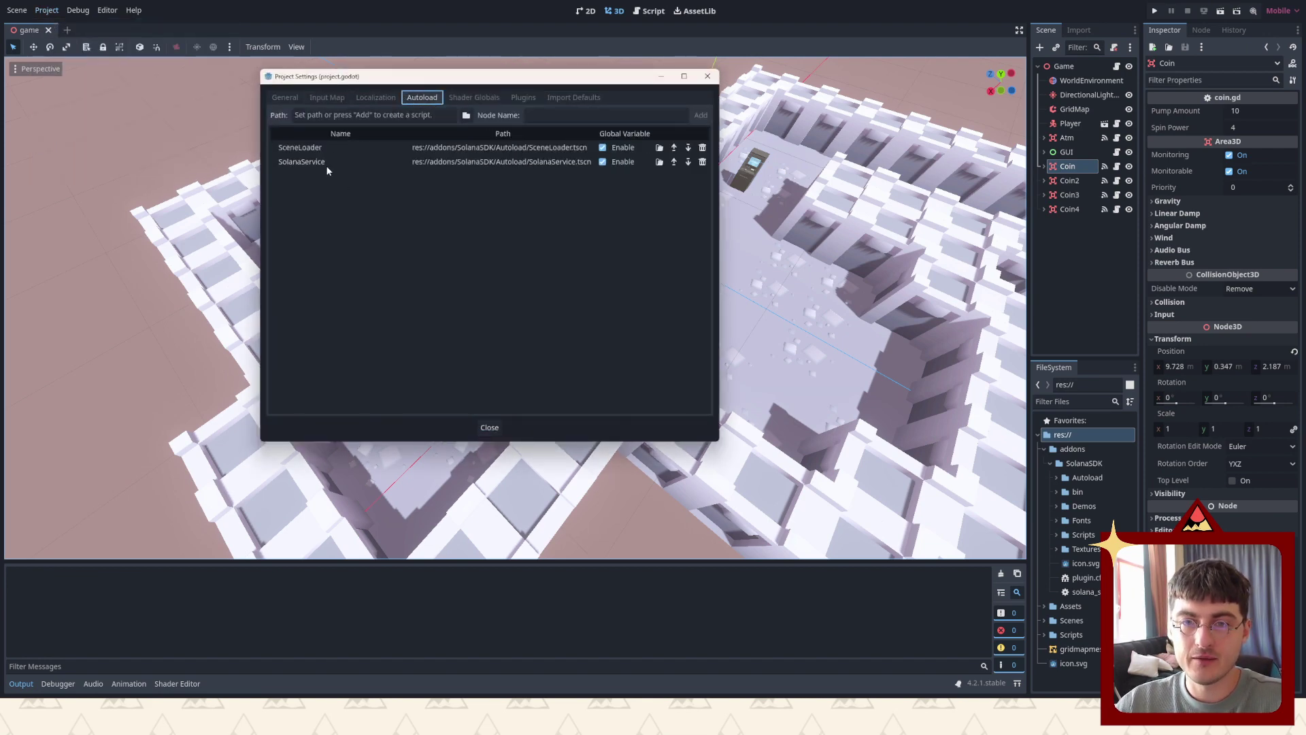
click(295, 161)
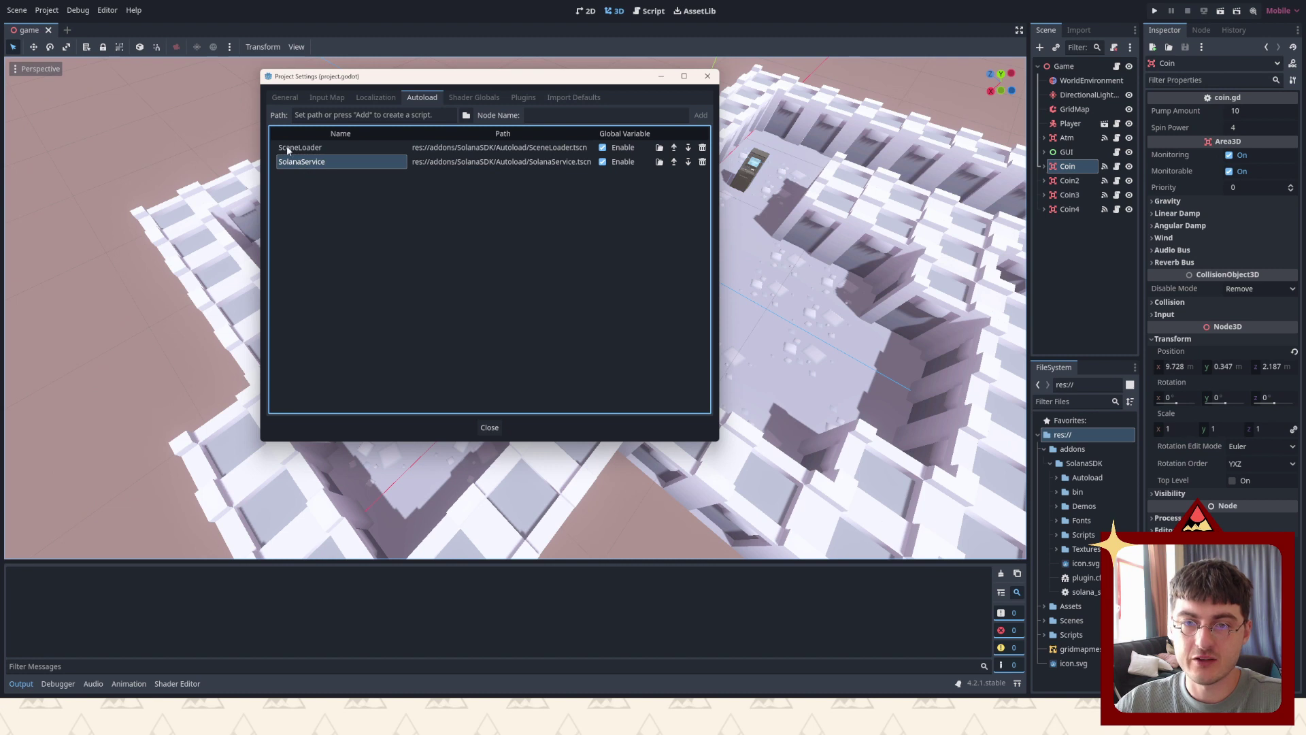
click(305, 150)
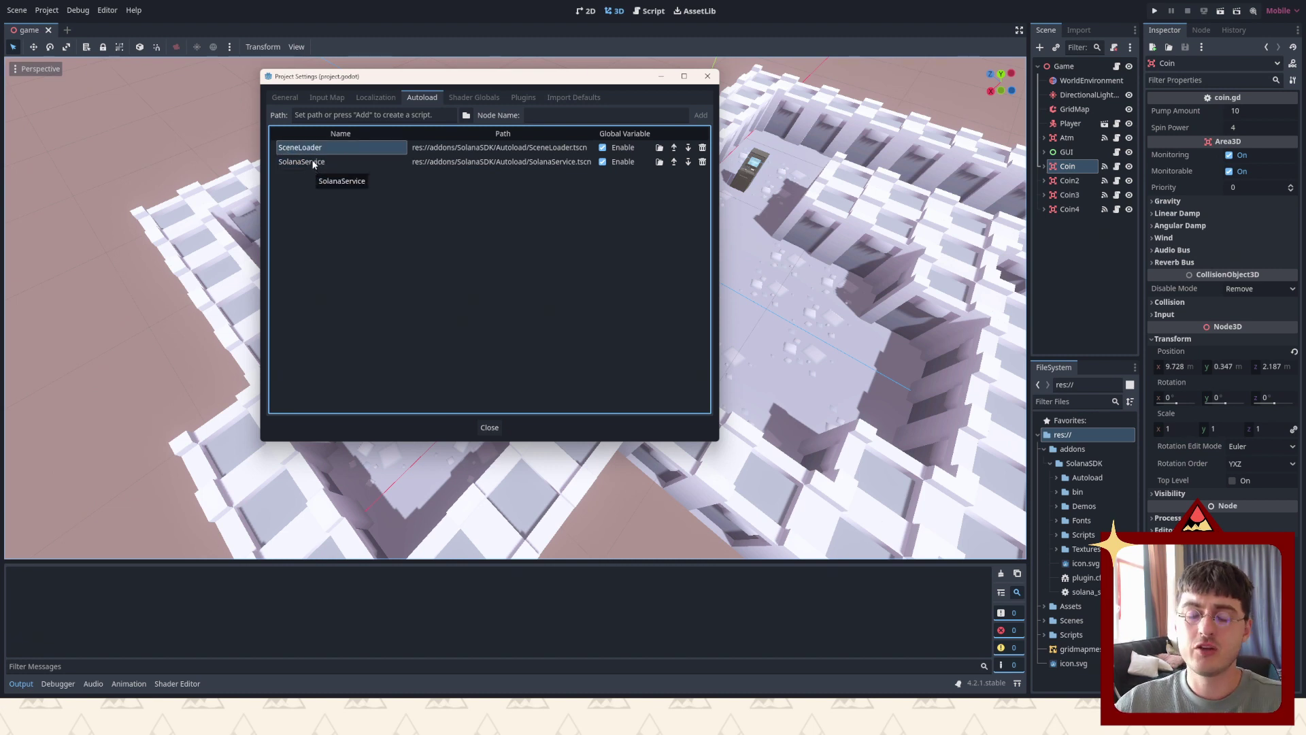
Review the SolanaService autoload entry and its scene path, and close the project settings
click(306, 162)
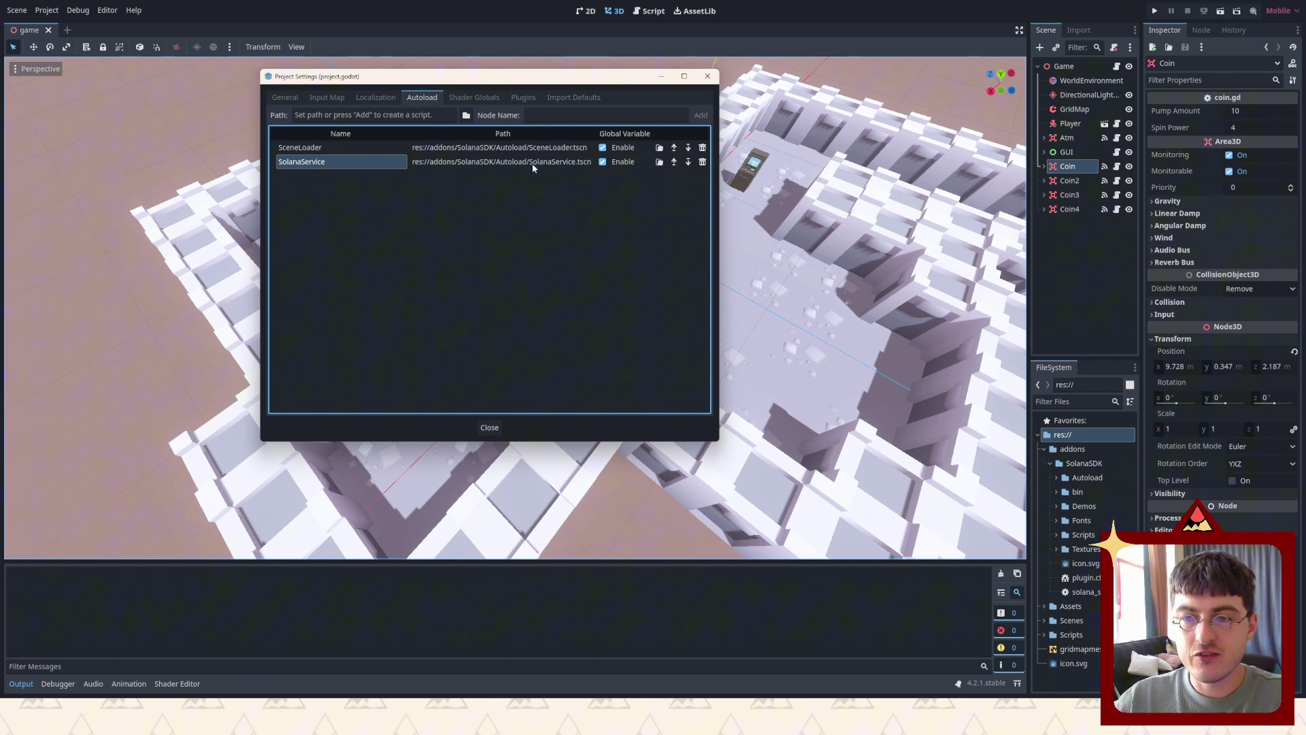
click(472, 167)
click(347, 113)
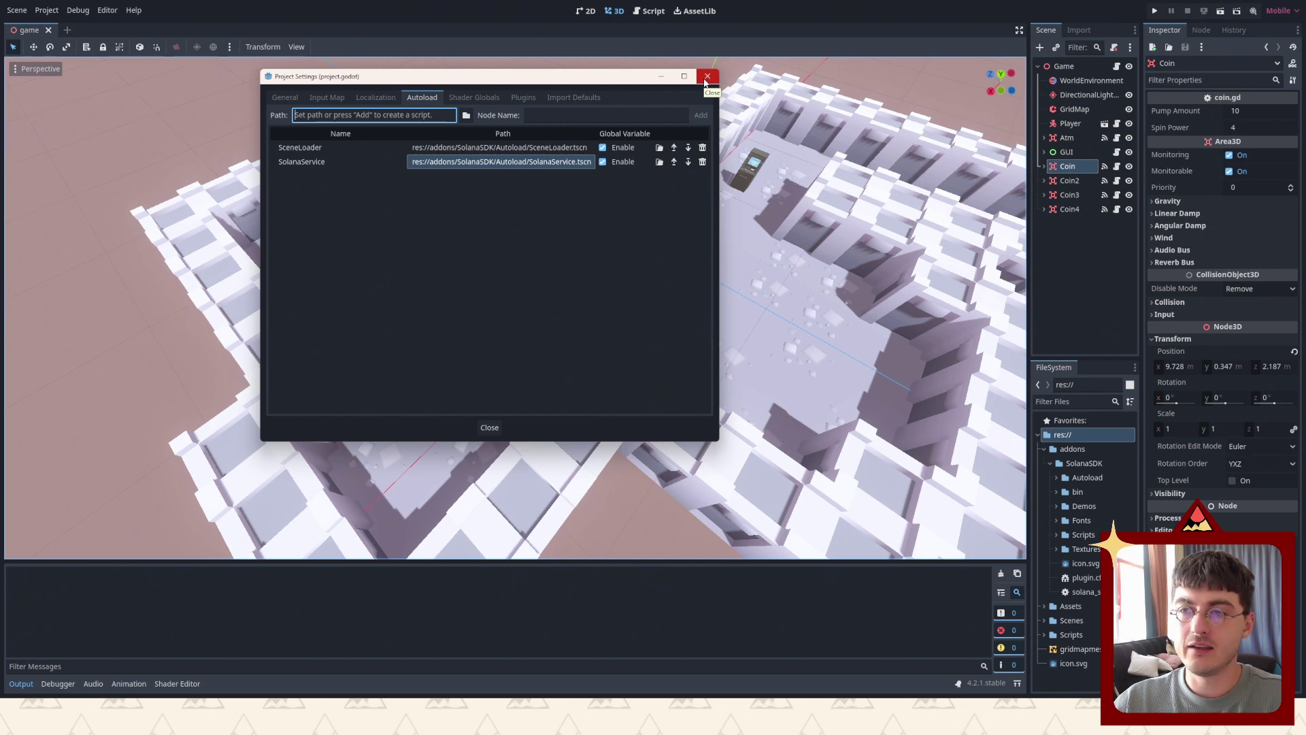
click(297, 166)
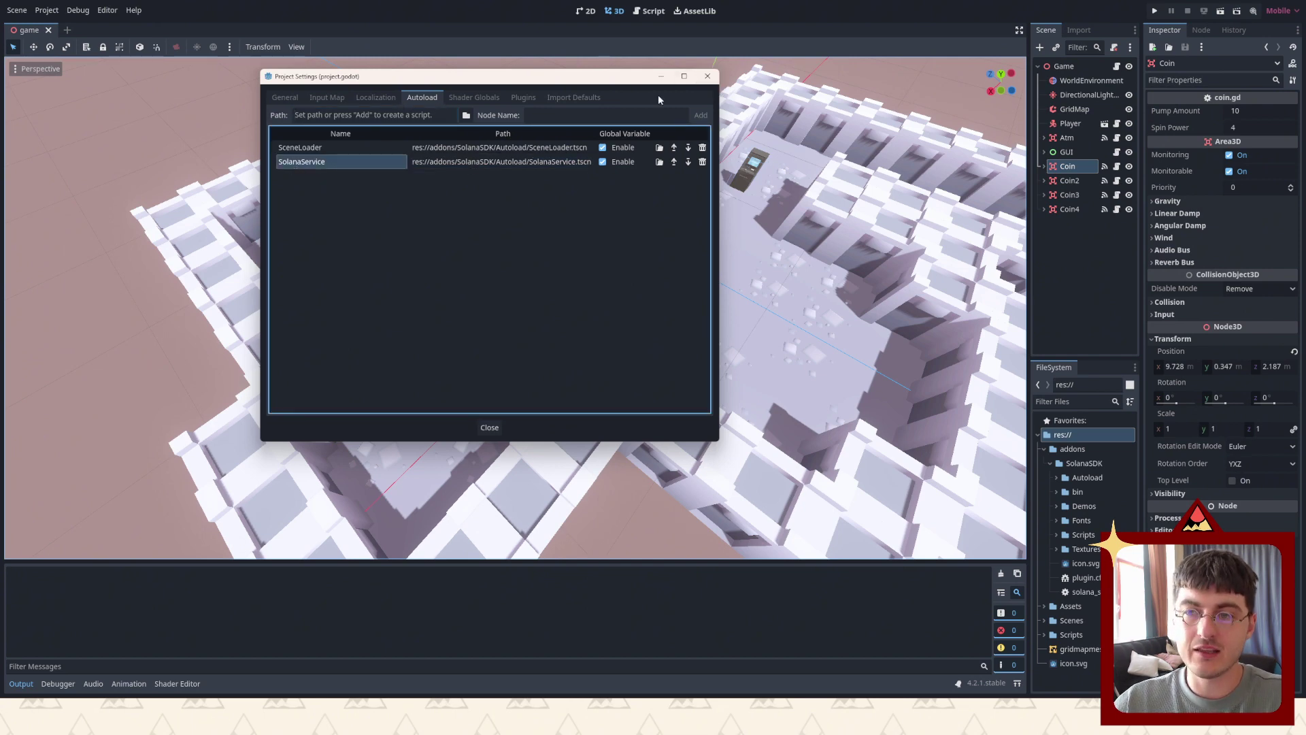
click(708, 75)
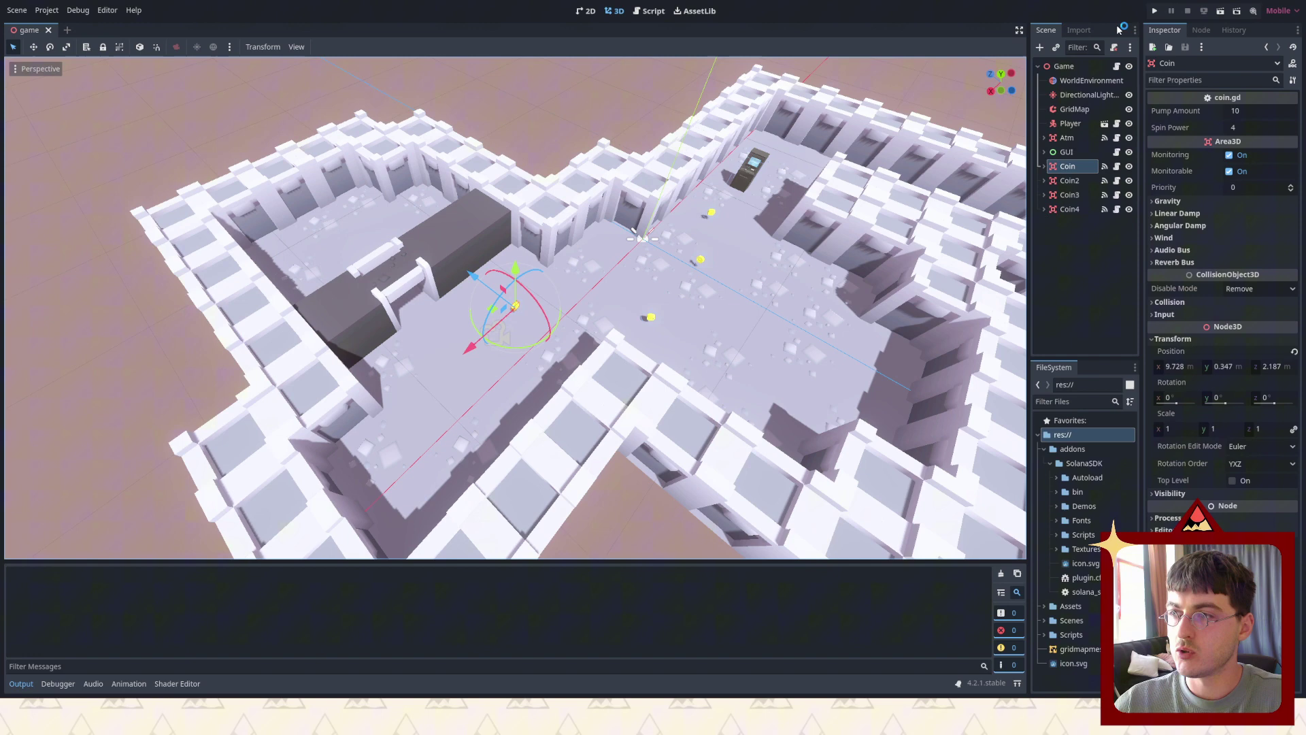
Run the project, minimize the game window and reload project.godot from disk
click(1156, 13)
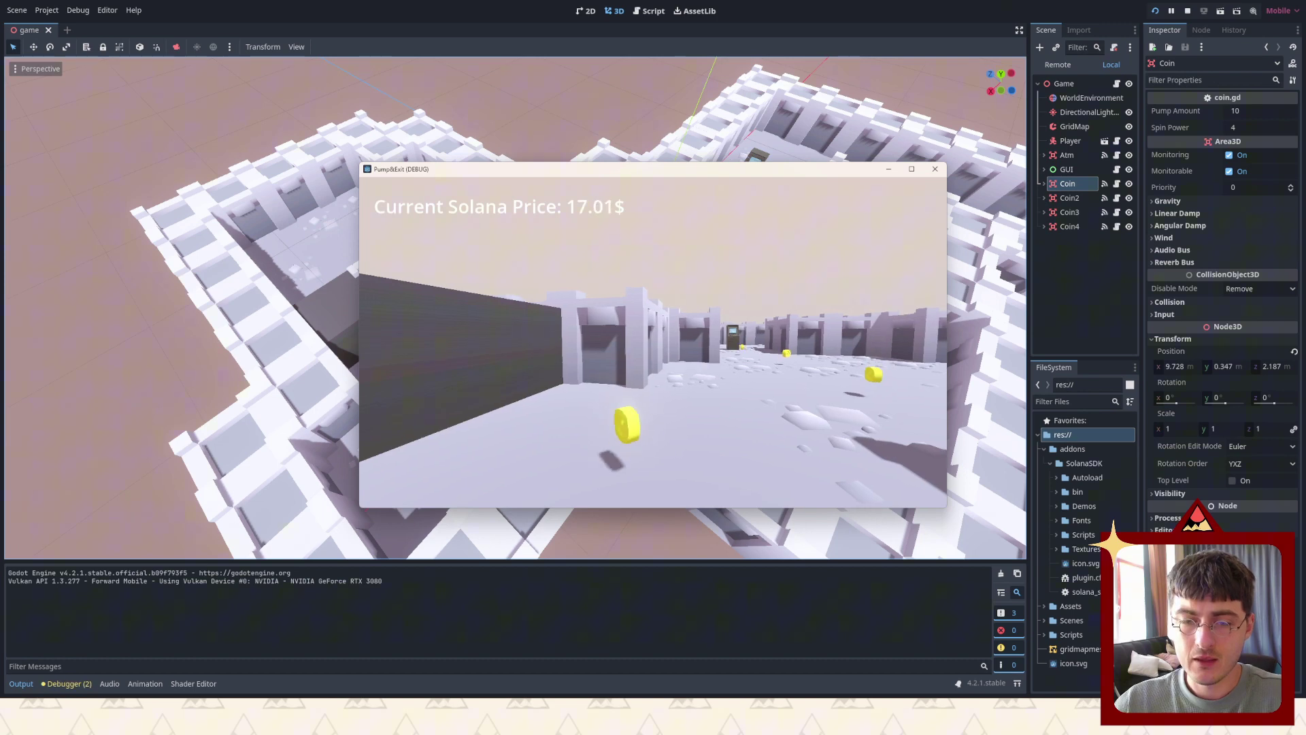
click(893, 173)
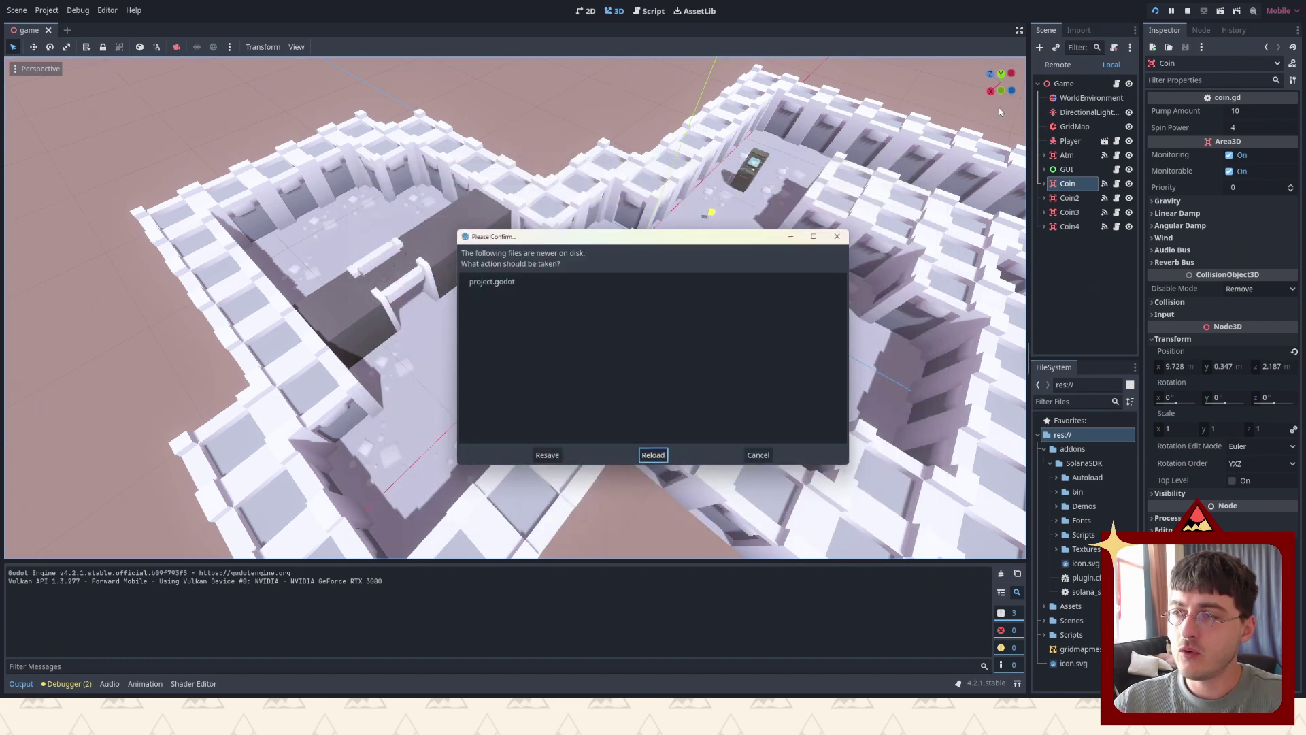
click(653, 455)
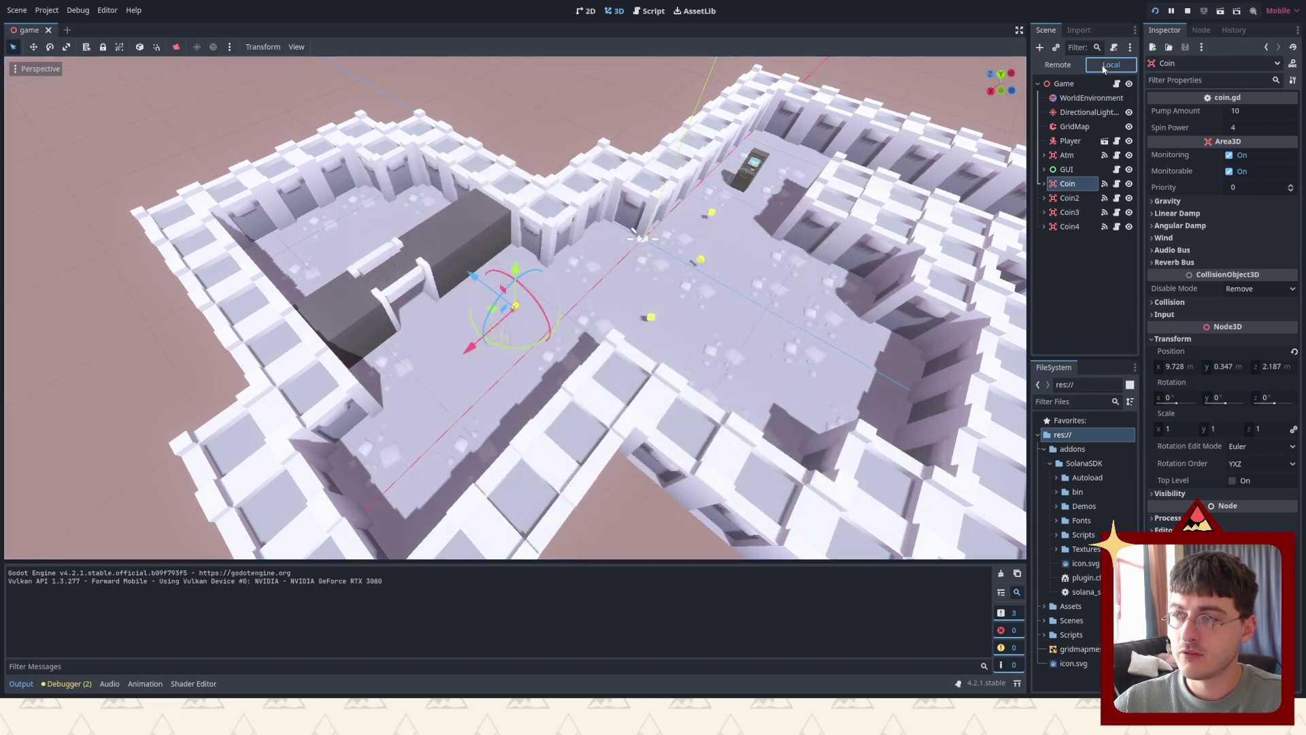
Inspect the SolanaService node in the running game's remote scene tree and close the game
click(1058, 64)
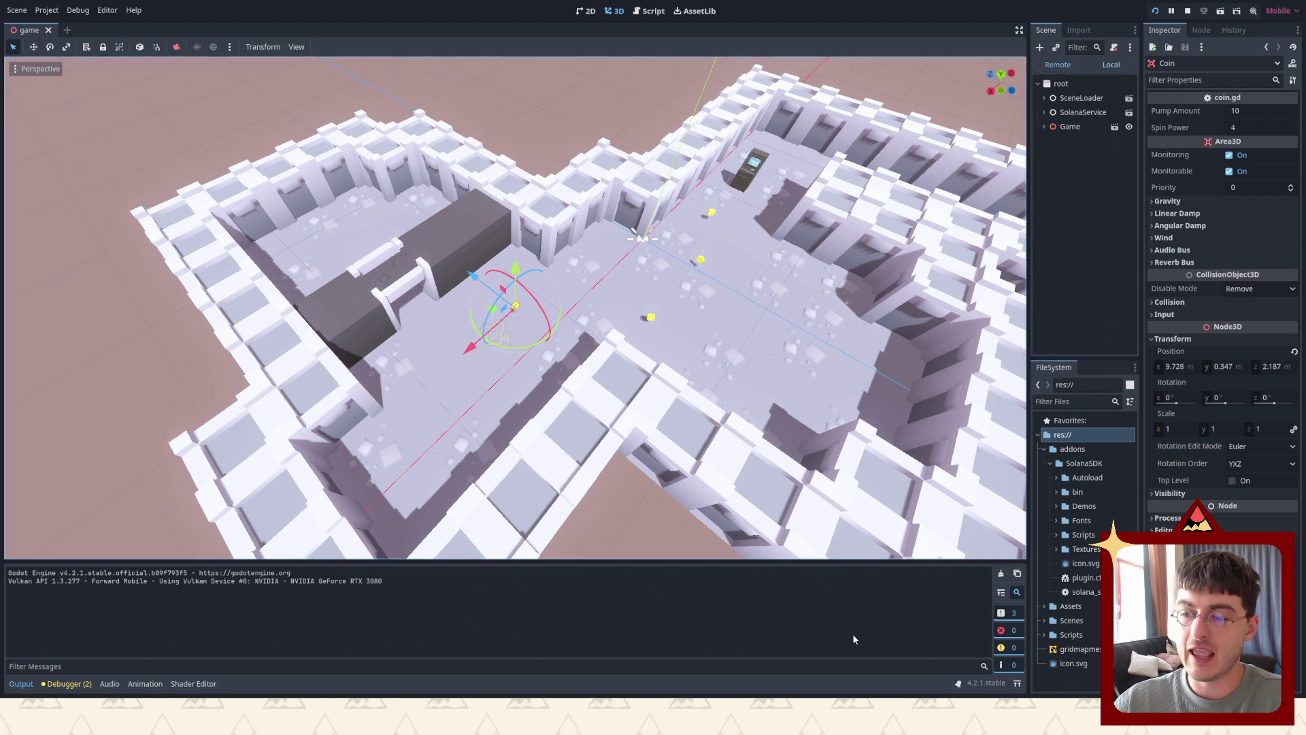
click(1069, 114)
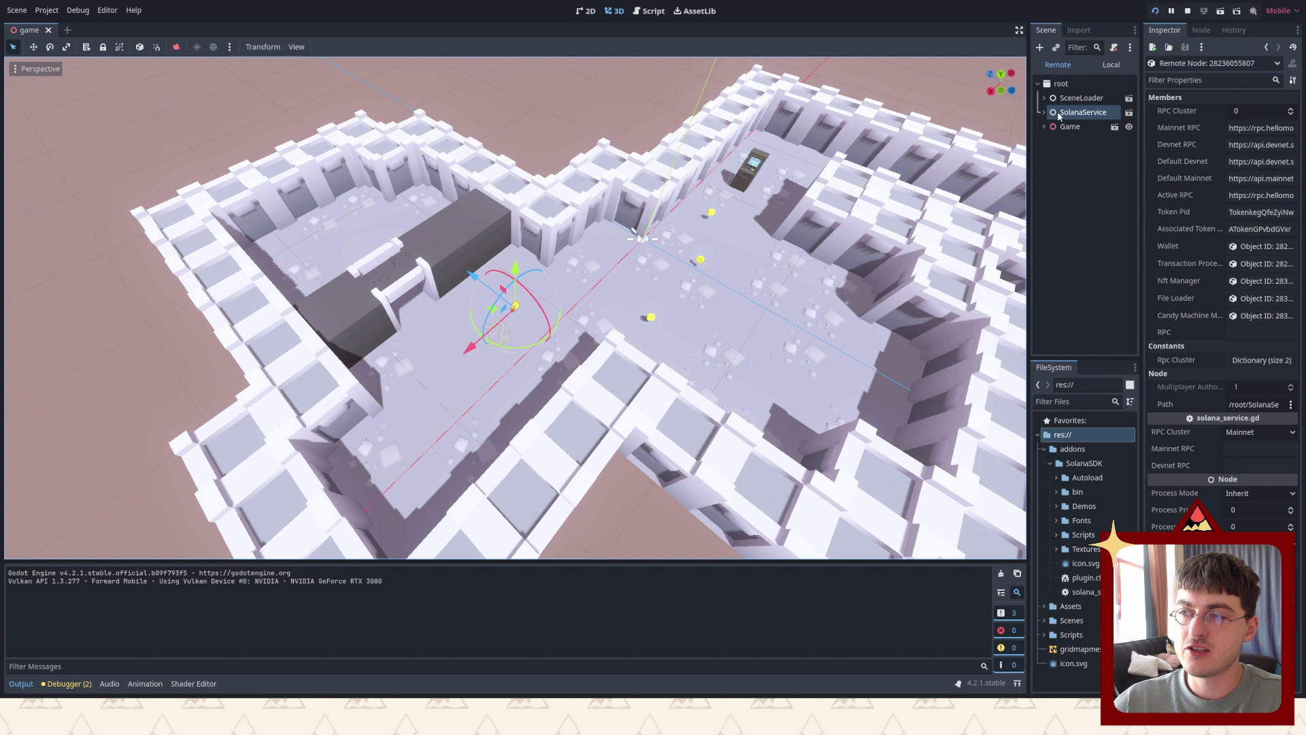
click(1111, 64)
click(1059, 65)
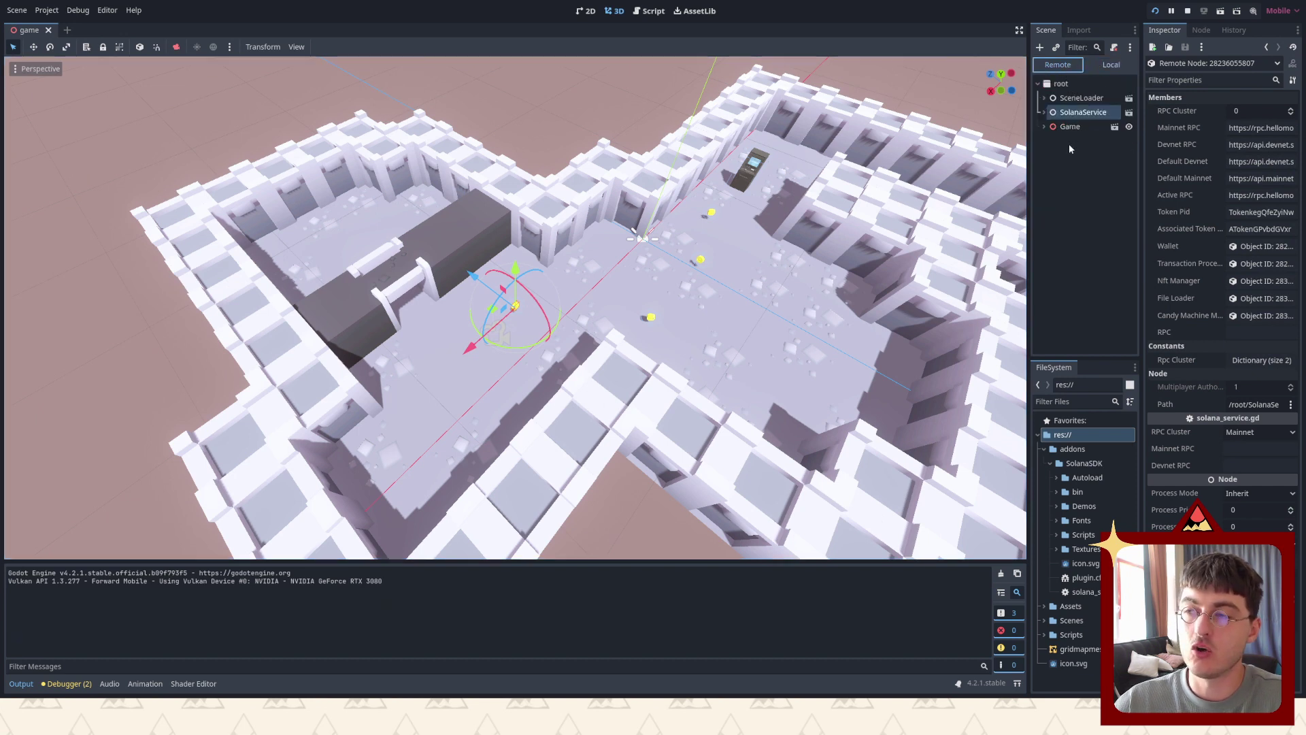
click(1071, 115)
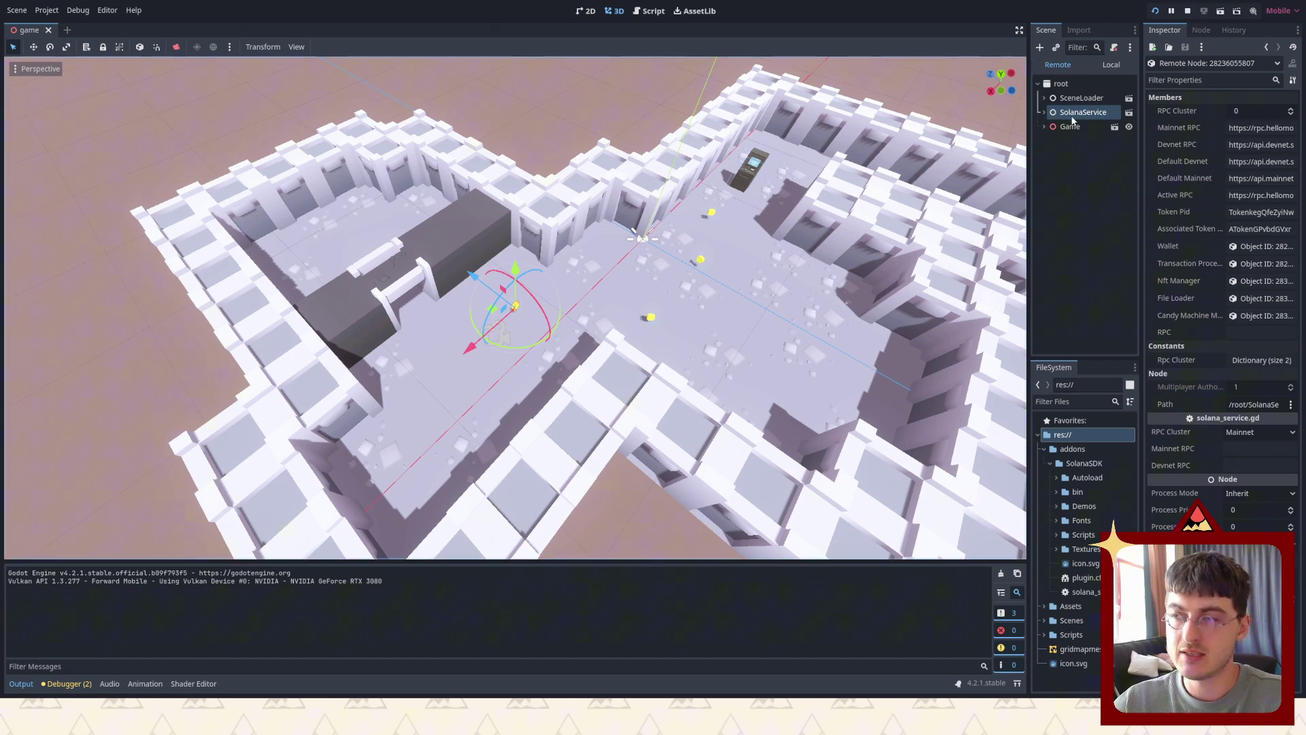
key(alt+Tab)
click(942, 161)
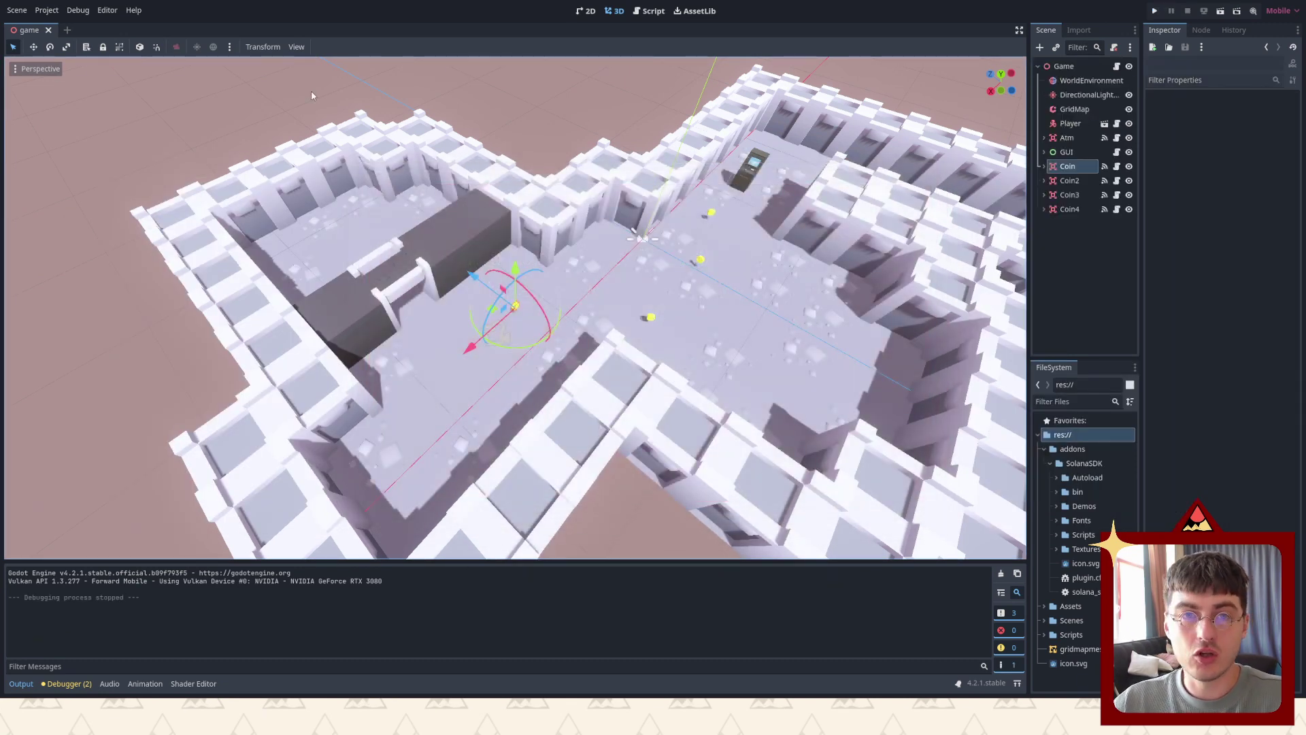
Open the SolanaService scene from the addons/SolanaSDK/Autoload folder and select its root node
click(1057, 478)
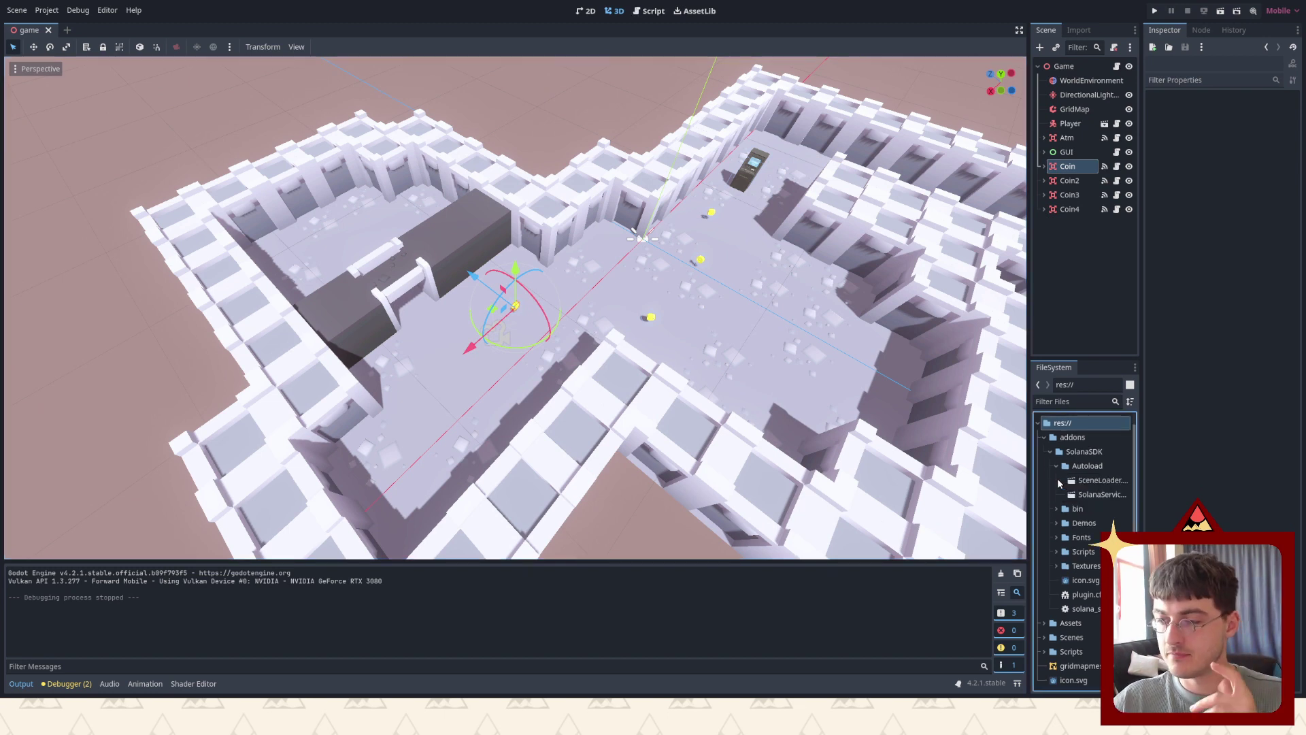
double_click(1095, 495)
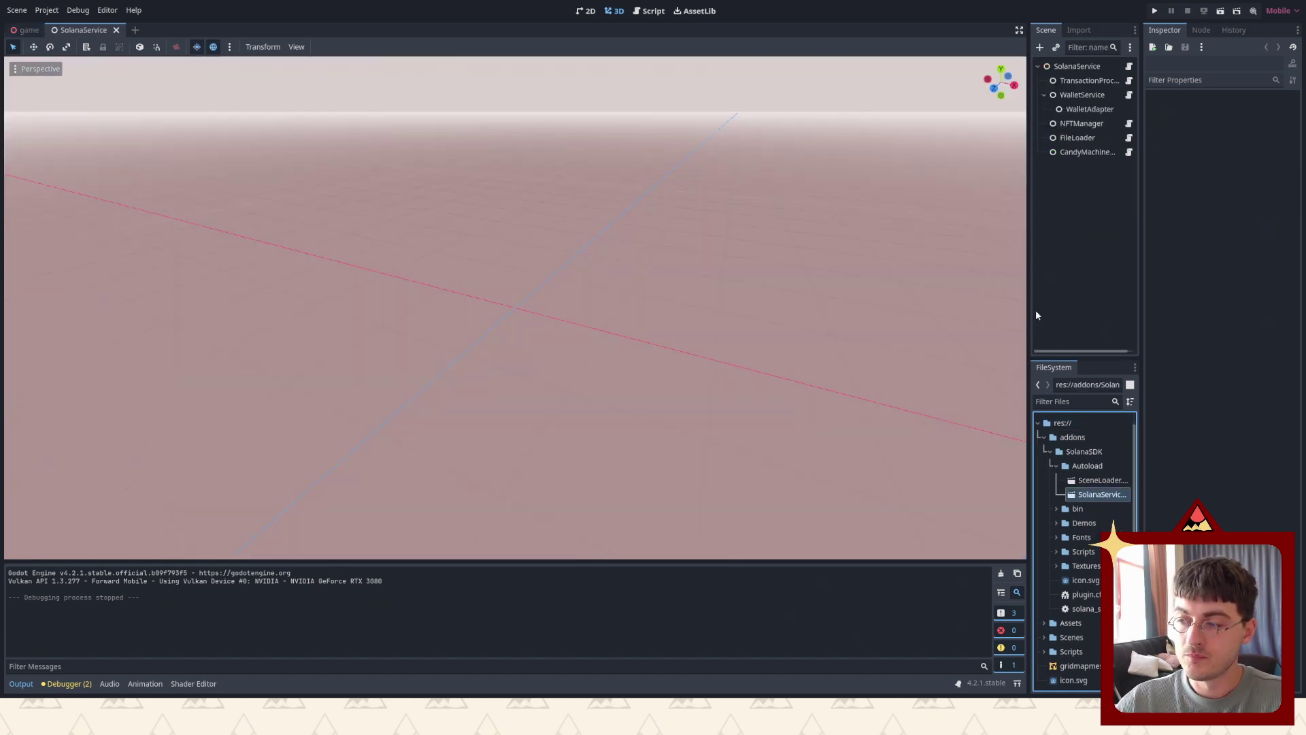
scroll(737, 212, up, 3)
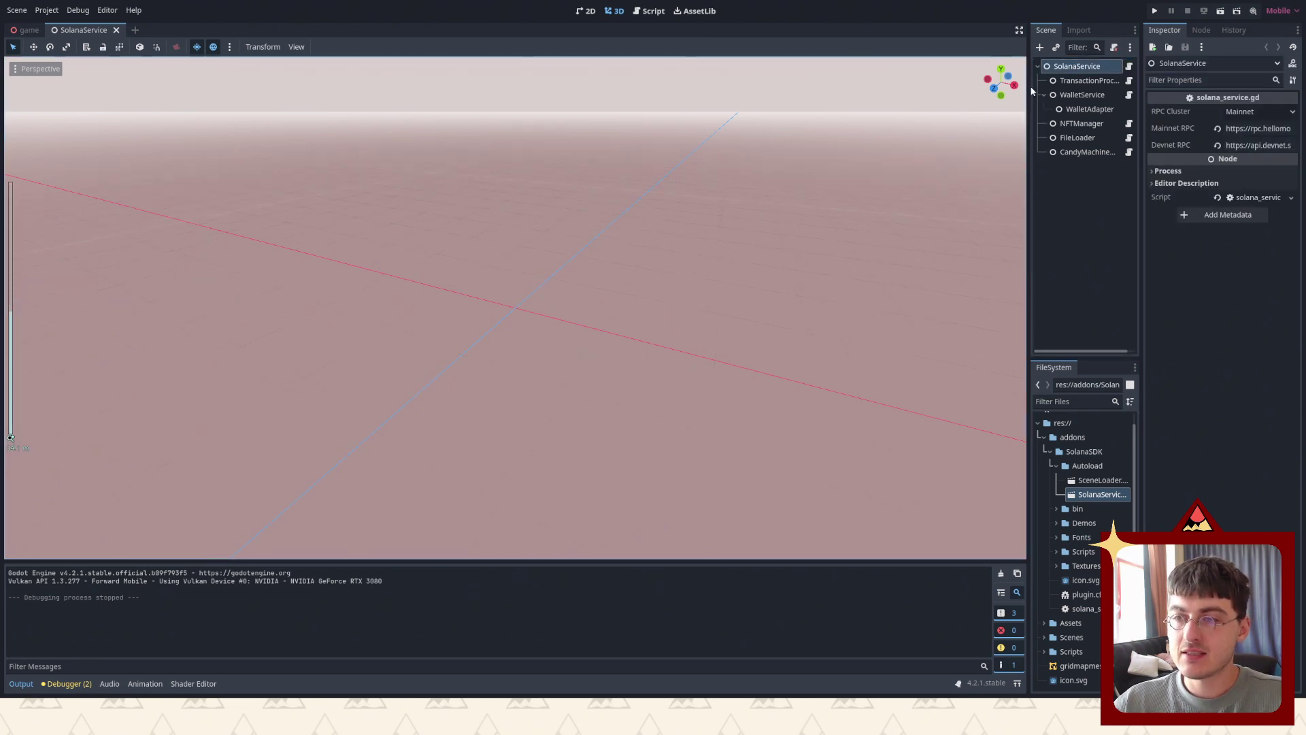
click(1063, 208)
click(1075, 68)
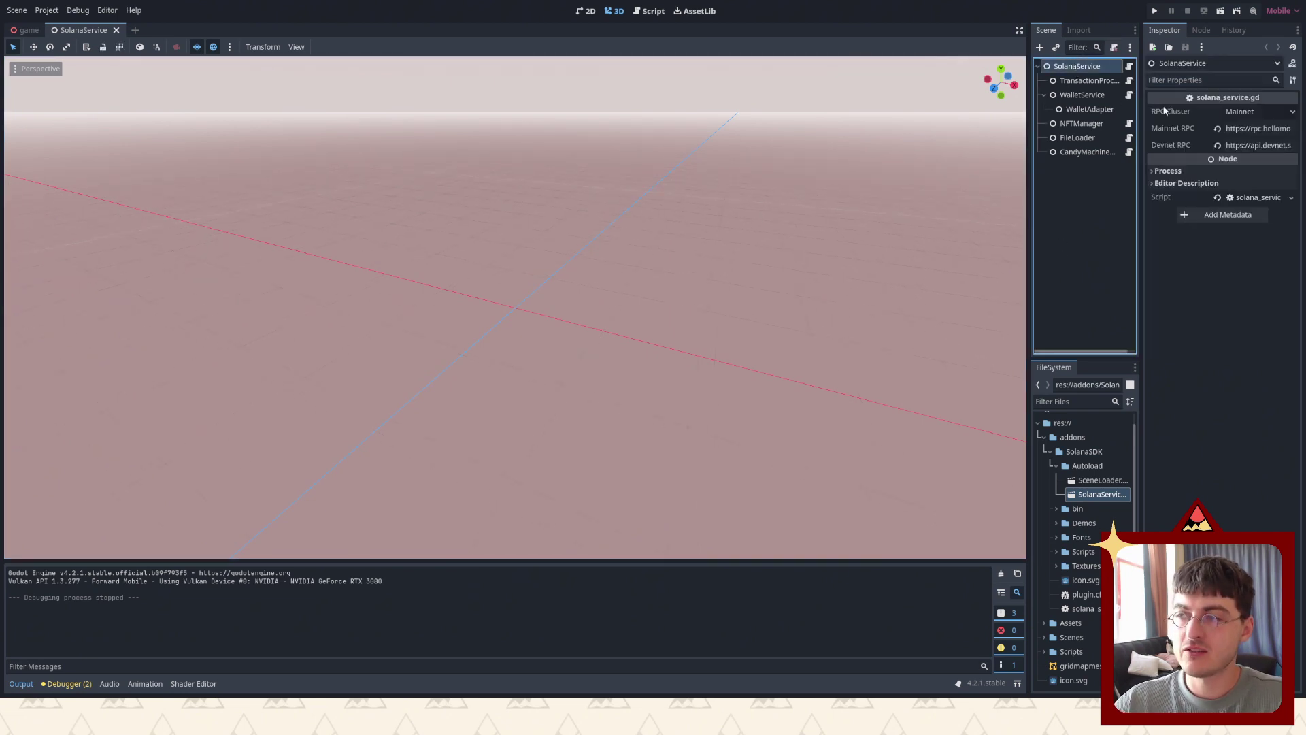
Switch the SolanaService node's RPC Cluster to Devnet and back to Mainnet
click(1251, 113)
click(1248, 142)
click(1251, 113)
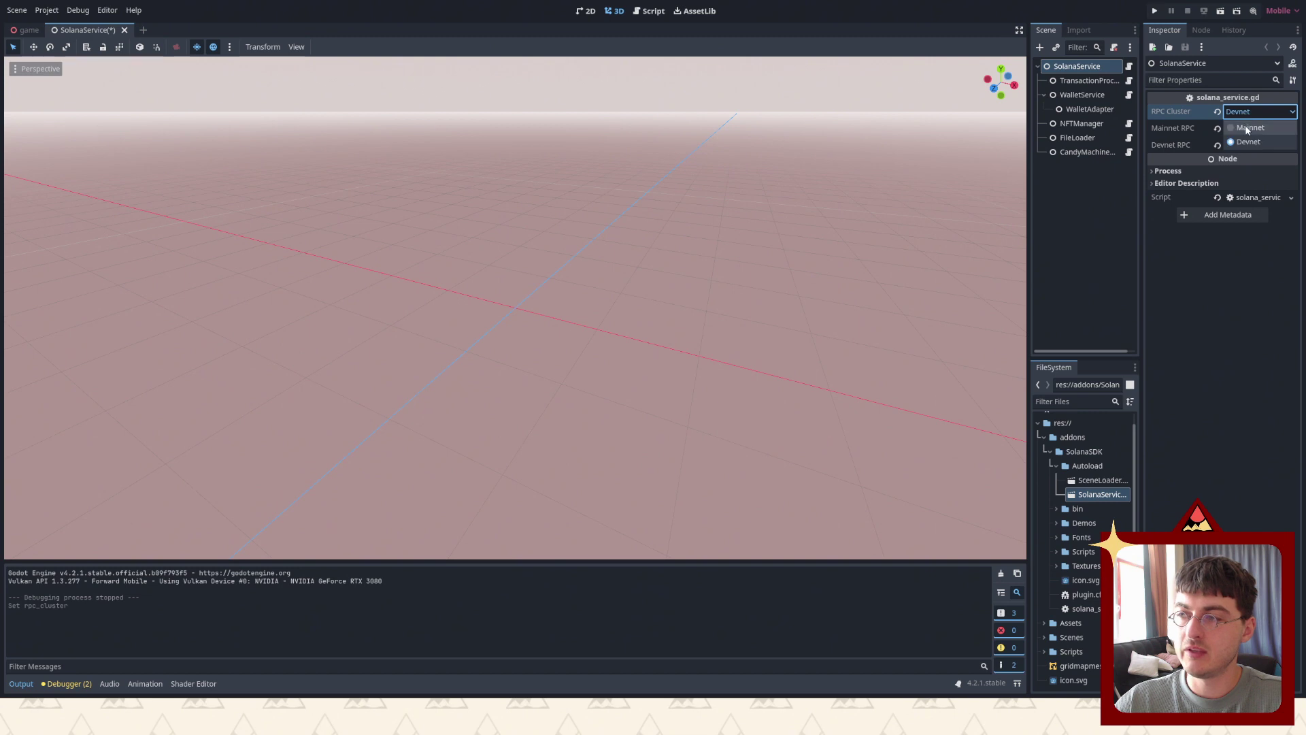
click(1248, 128)
click(1246, 110)
click(1246, 128)
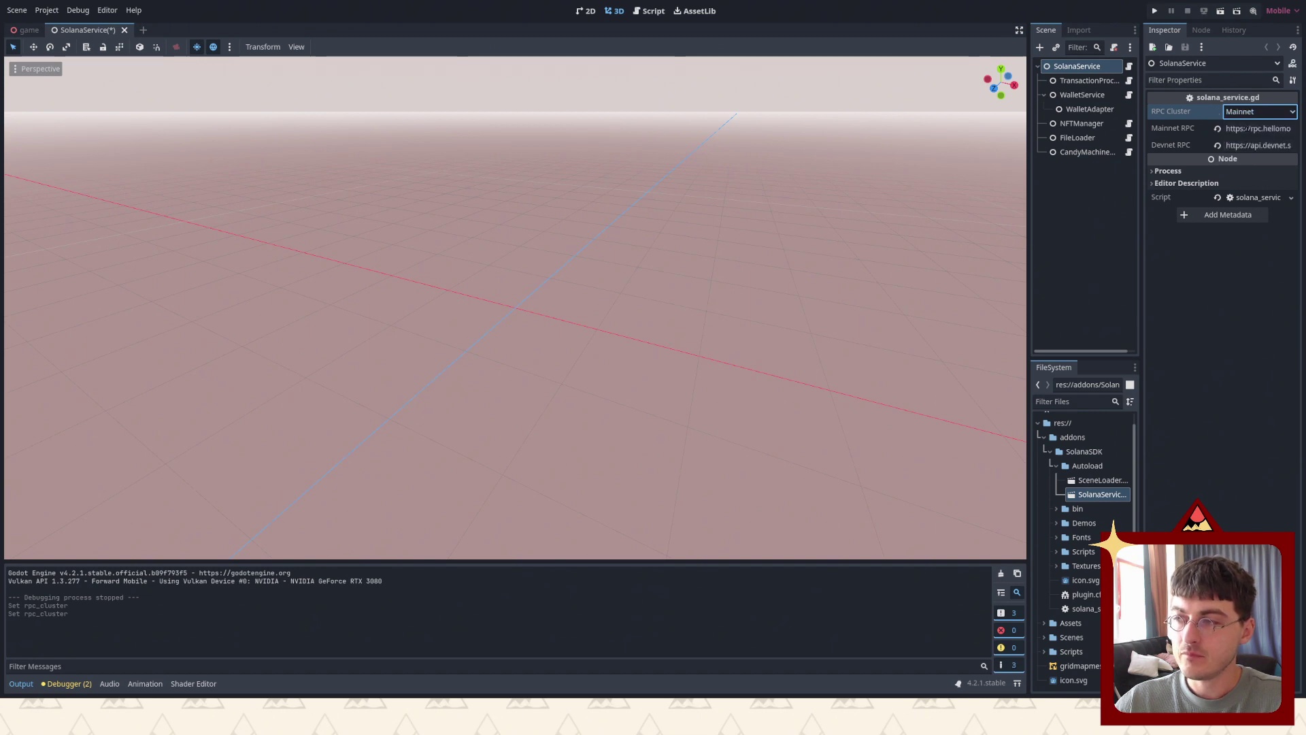
Examine the TransactionProcessor and WalletService nodes, including WalletService's Use Generated option and custom wallet path
click(1068, 80)
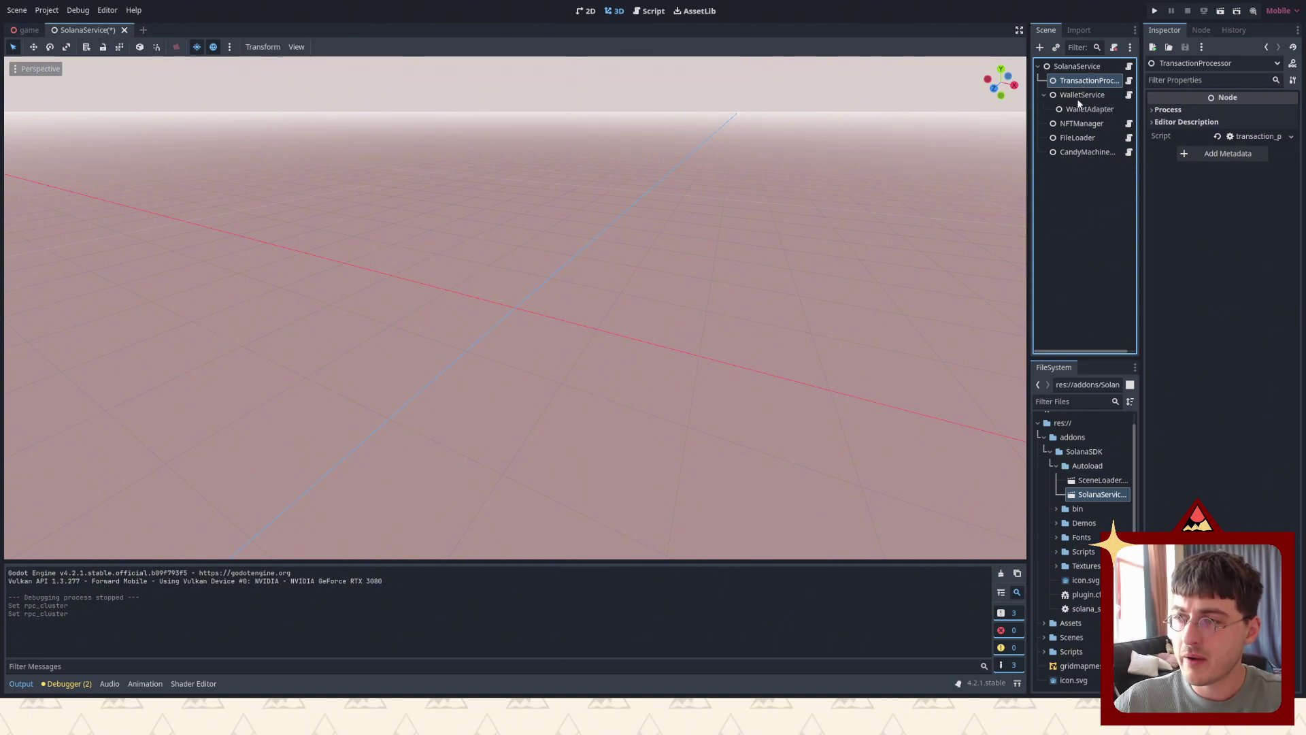
click(1079, 97)
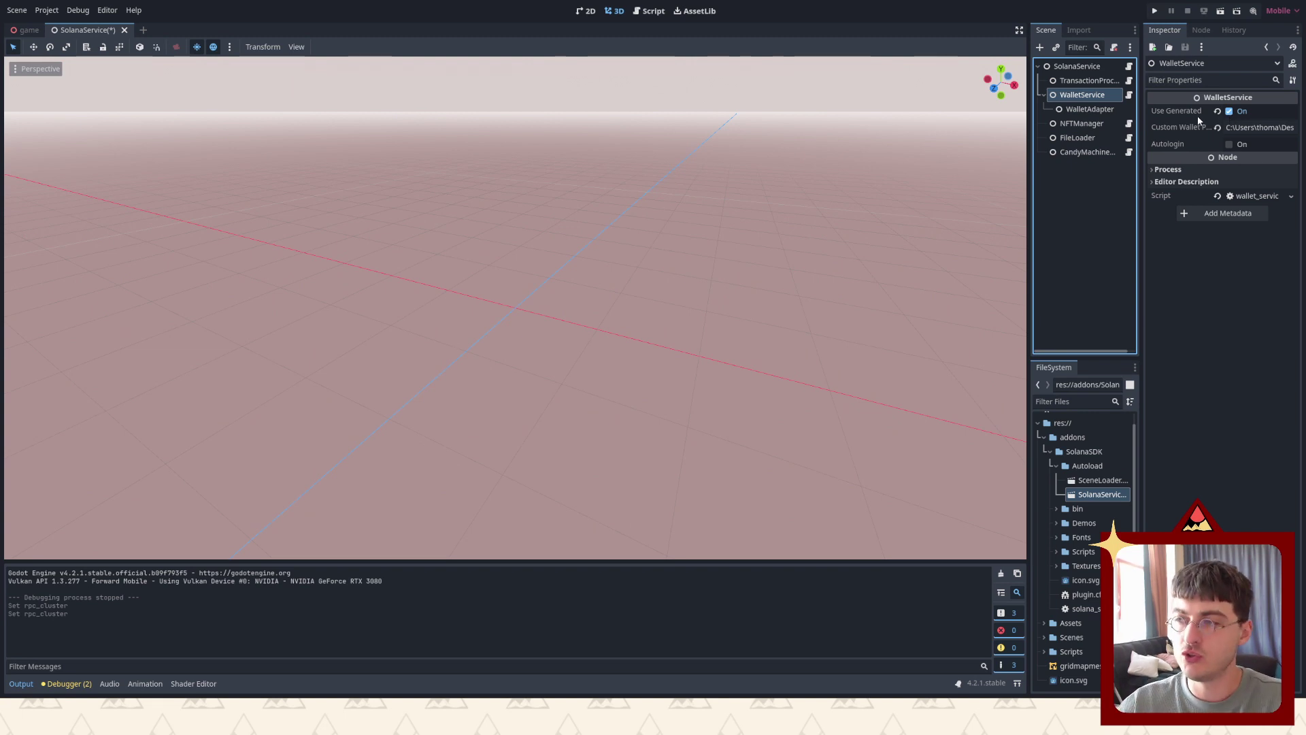
click(1229, 112)
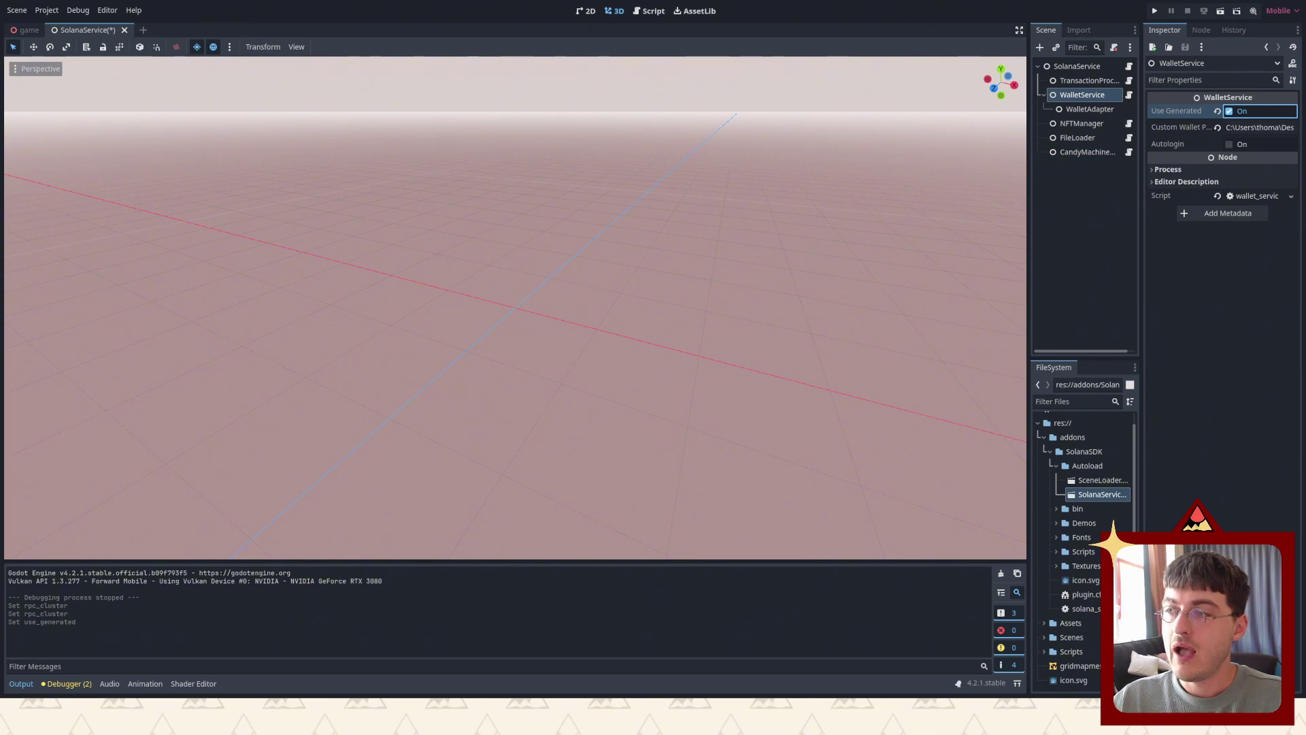
key(Tab)
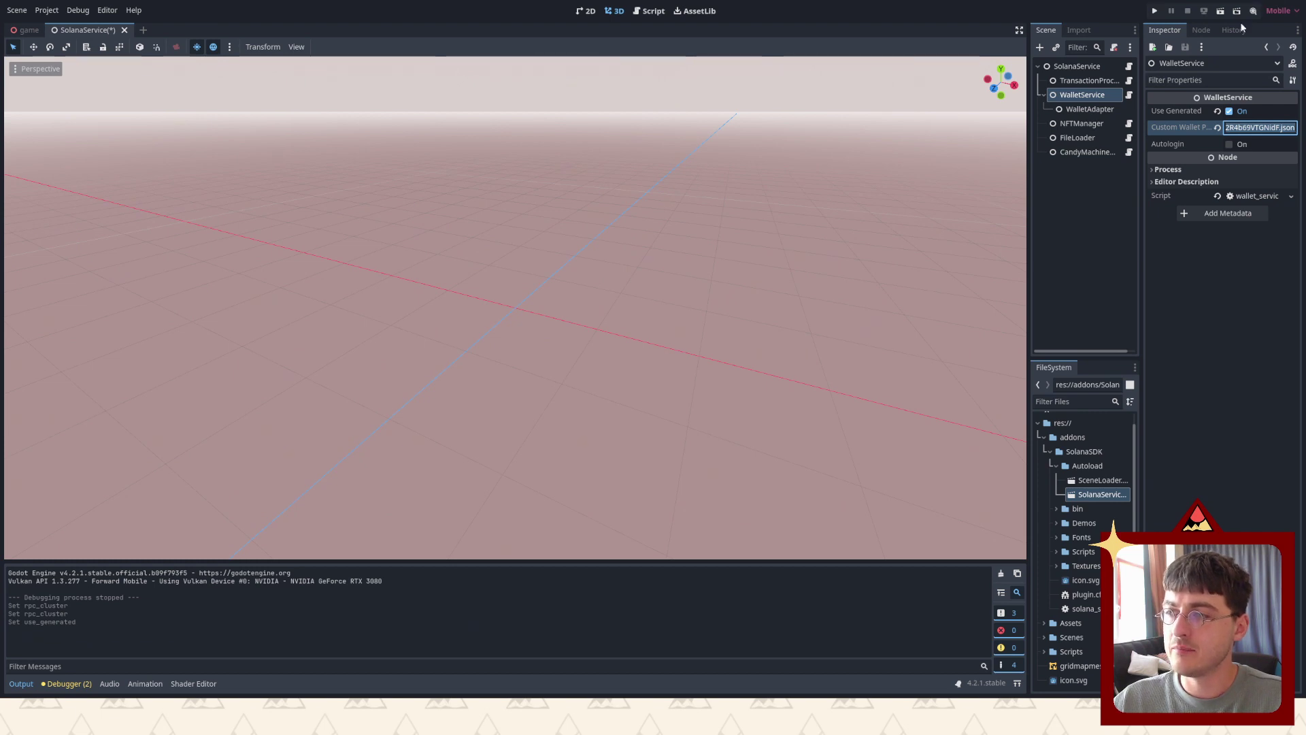
text(C:\Users\thoma\Des)
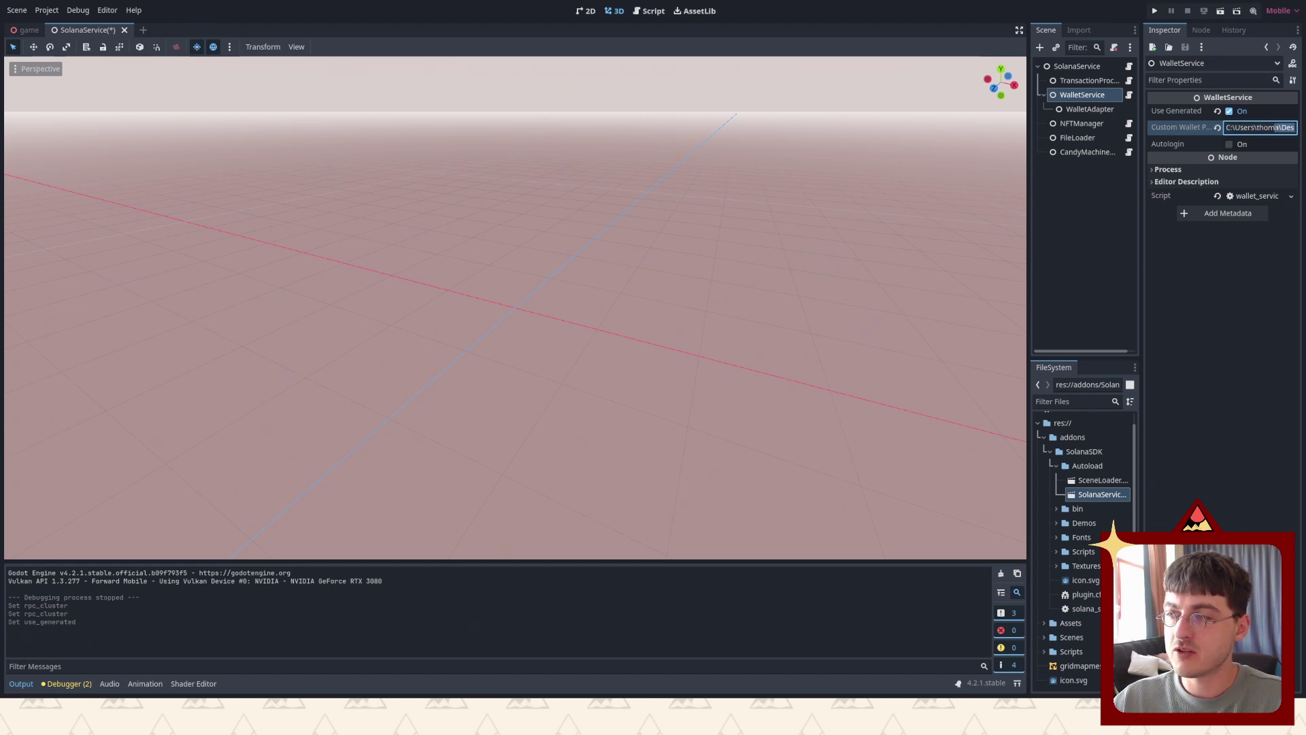
text(ktop\kp\d)
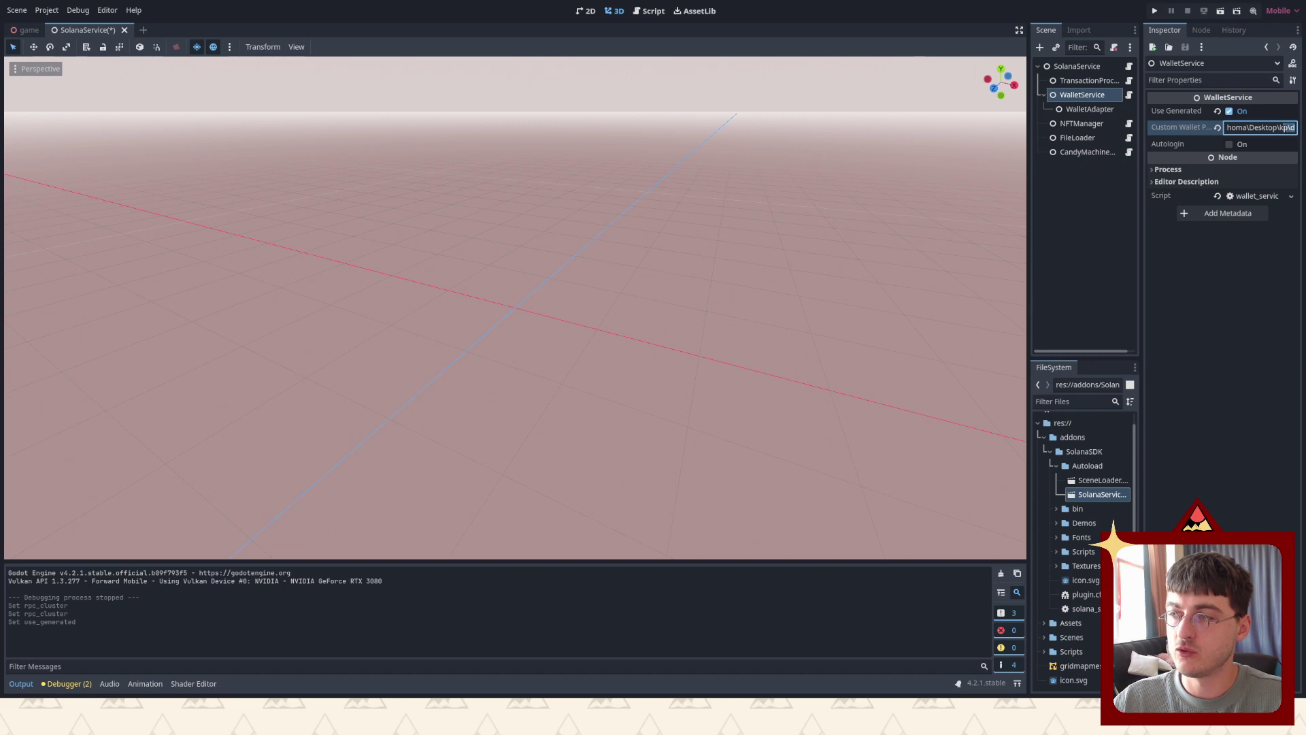
Locate the wallet JSON file in the desktop's kp folder and review WalletService's custom wallet path in Godot
key(alt+Tab)
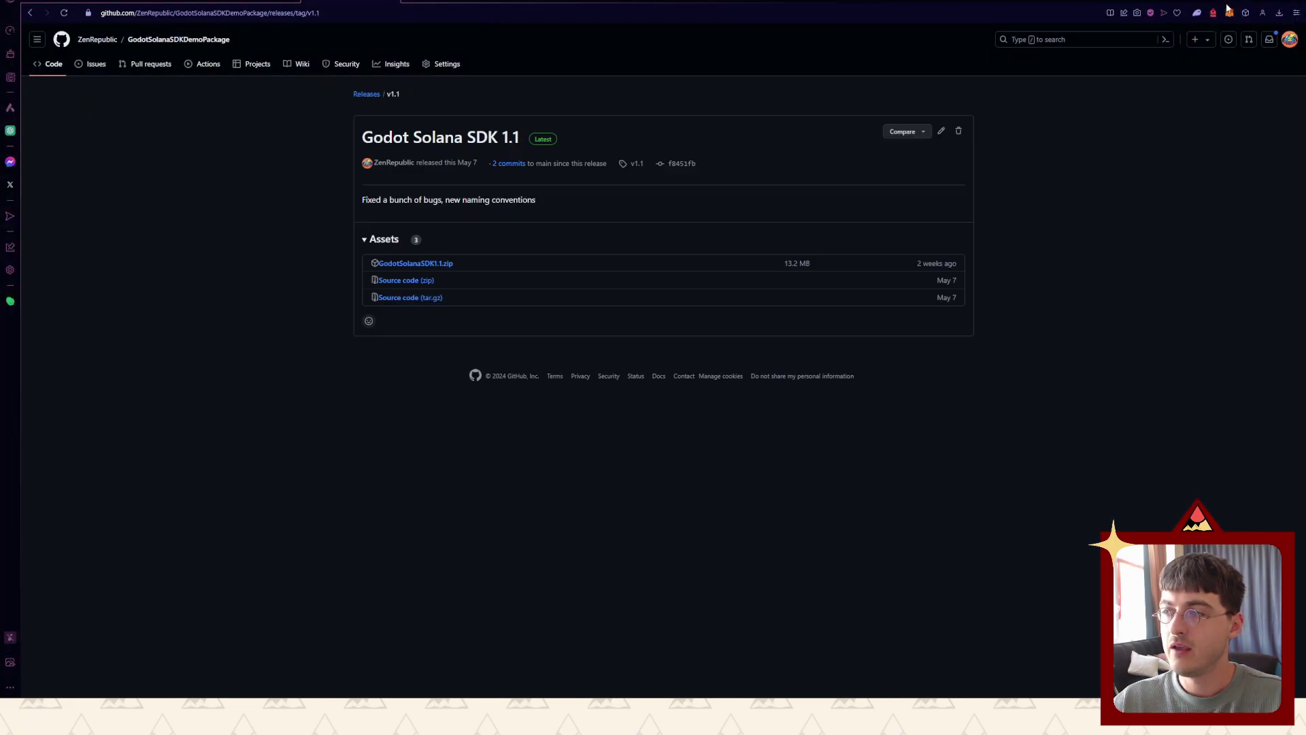
key(alt+Tab)
click(1246, 4)
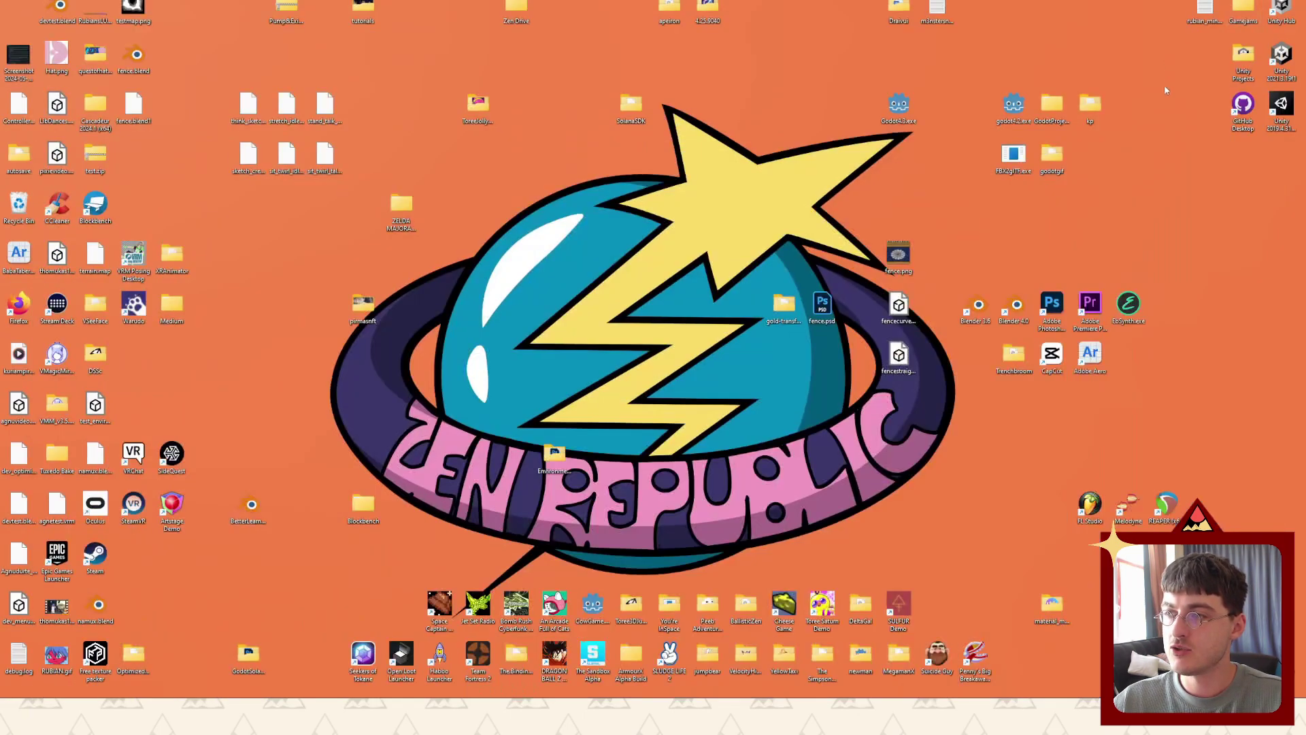
double_click(1089, 105)
click(268, 385)
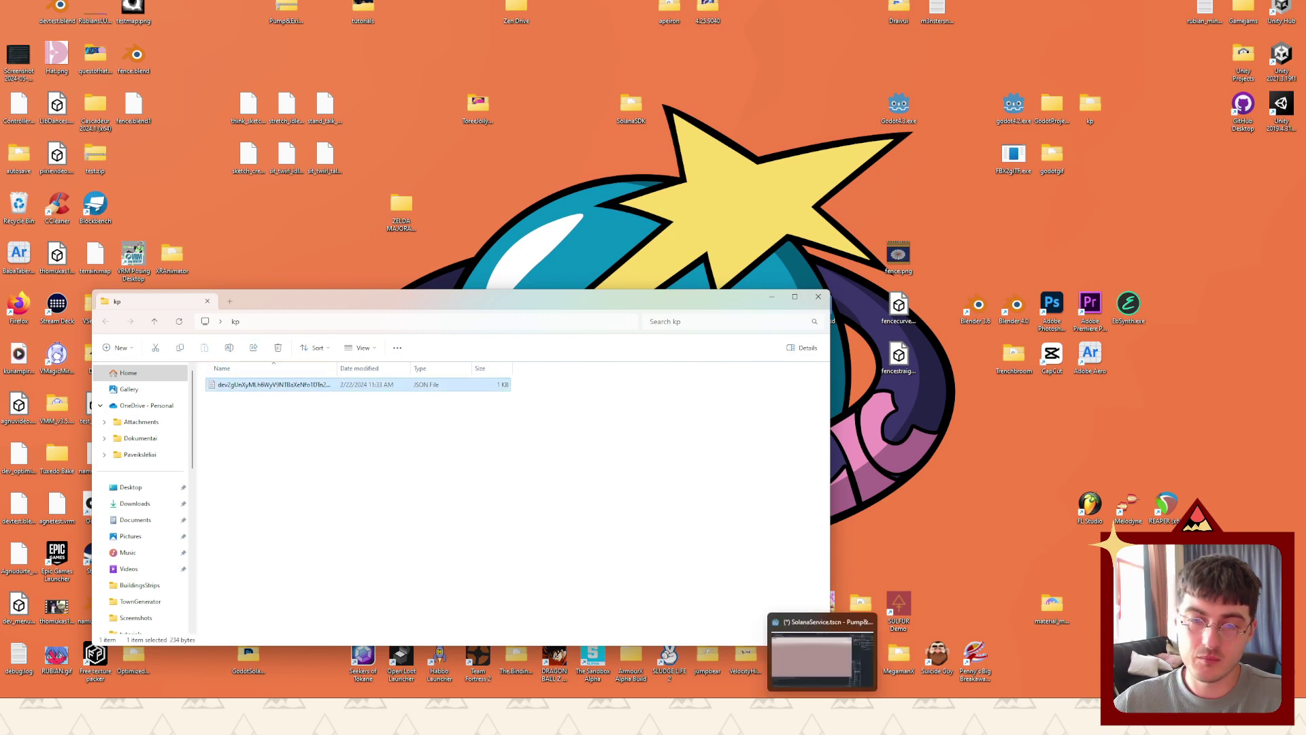
click(821, 733)
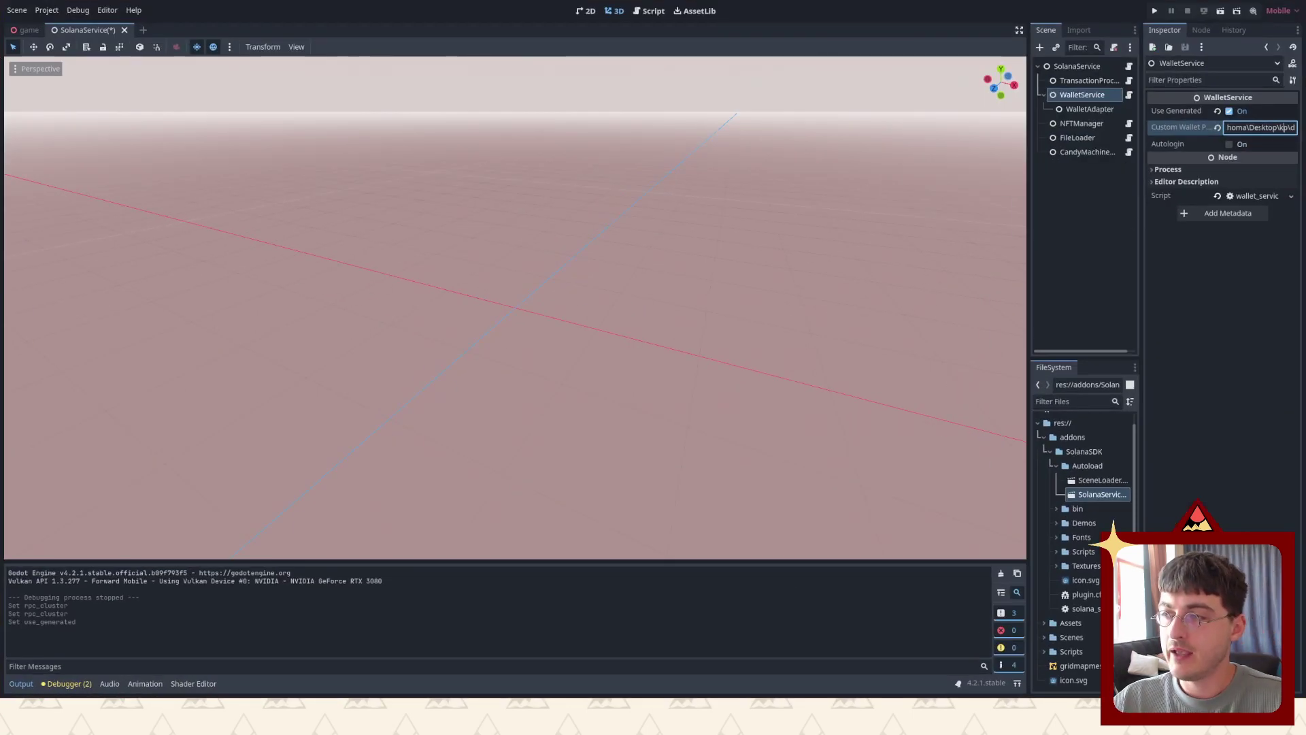
key(ctrl+a)
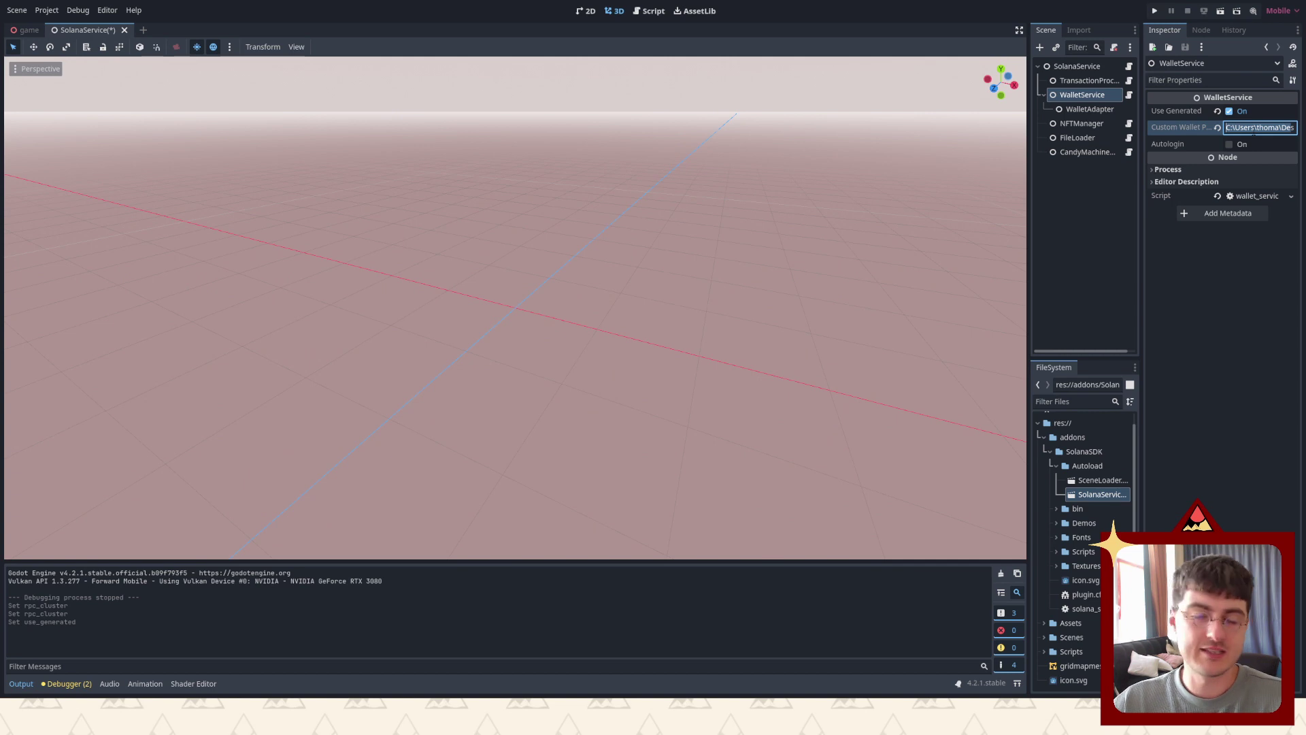
click(1090, 240)
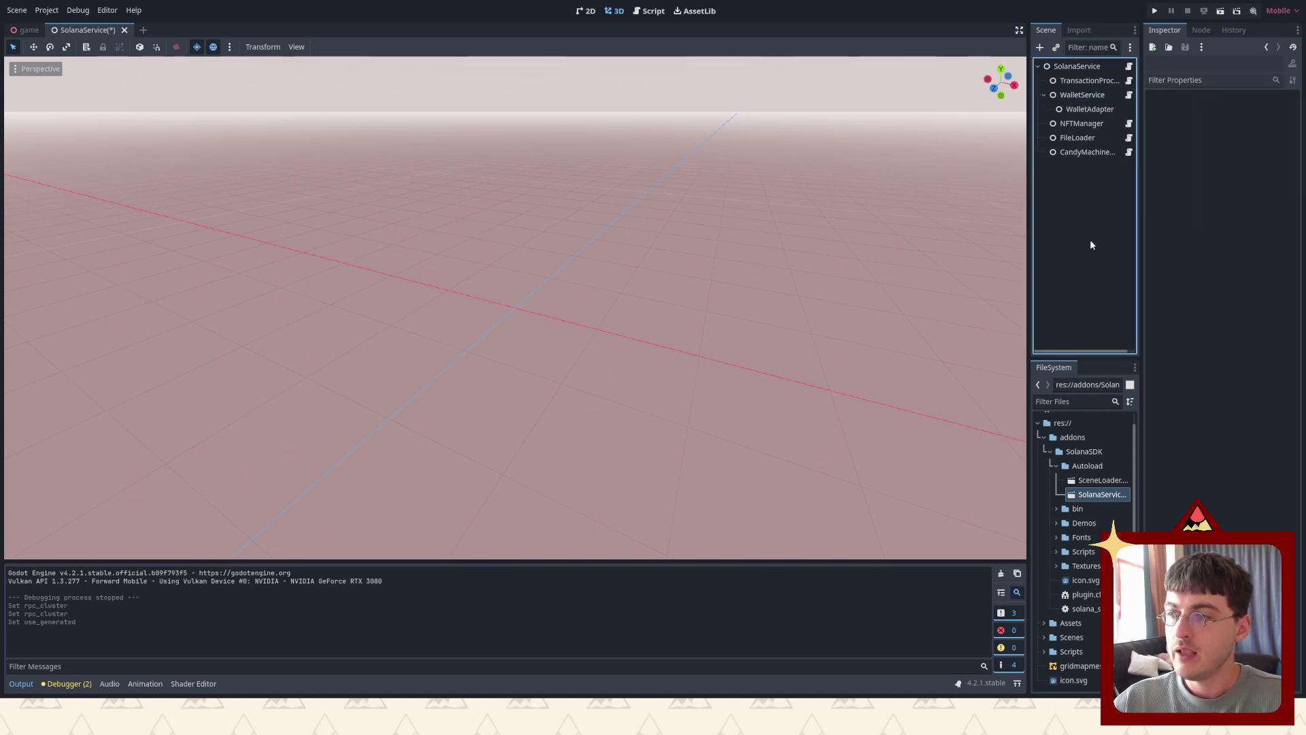
click(1081, 95)
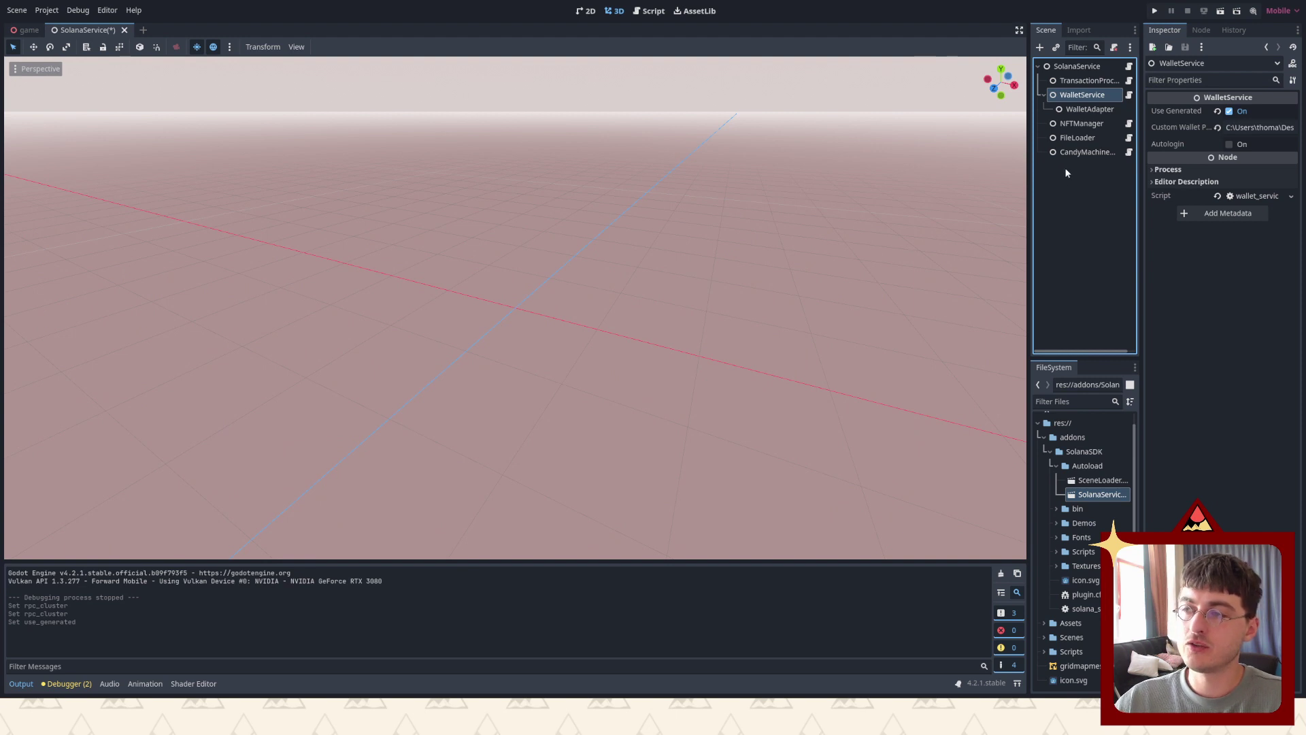
Set the SolanaService root node's RPC Cluster to Devnet, save the scene and close it
click(1077, 66)
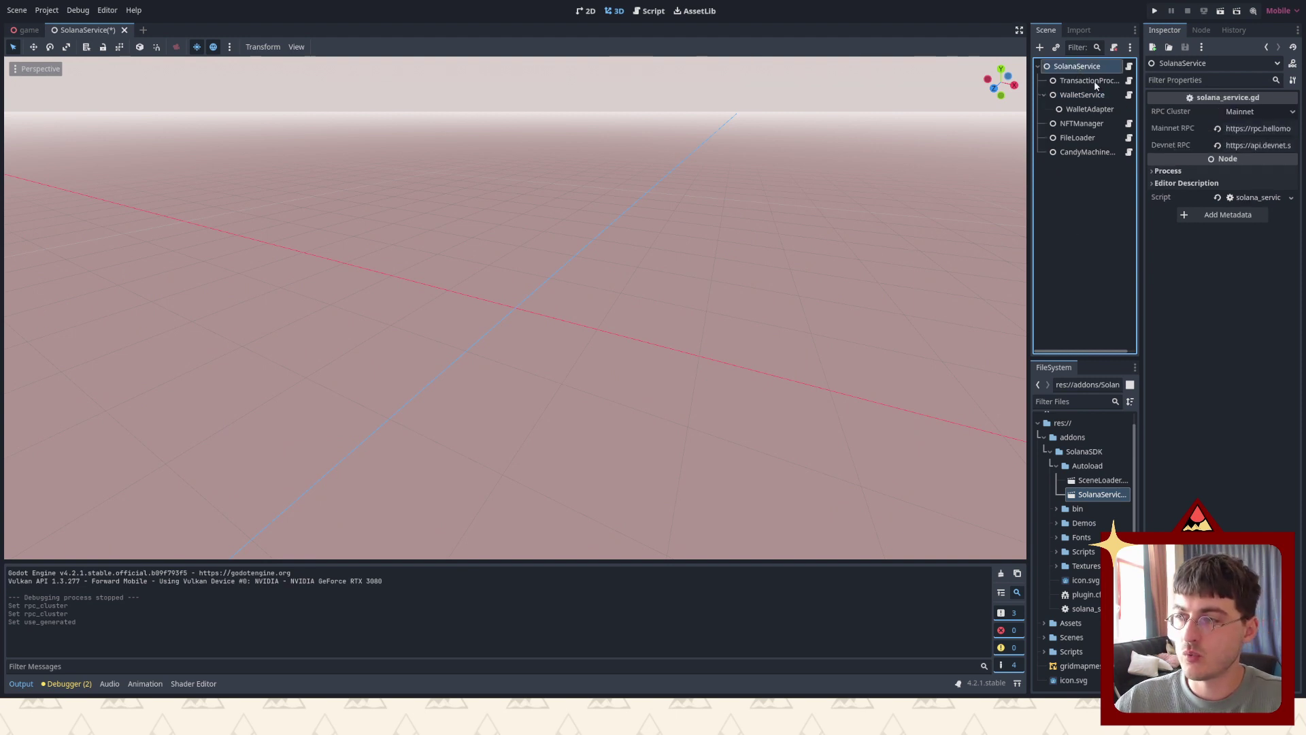
click(1250, 112)
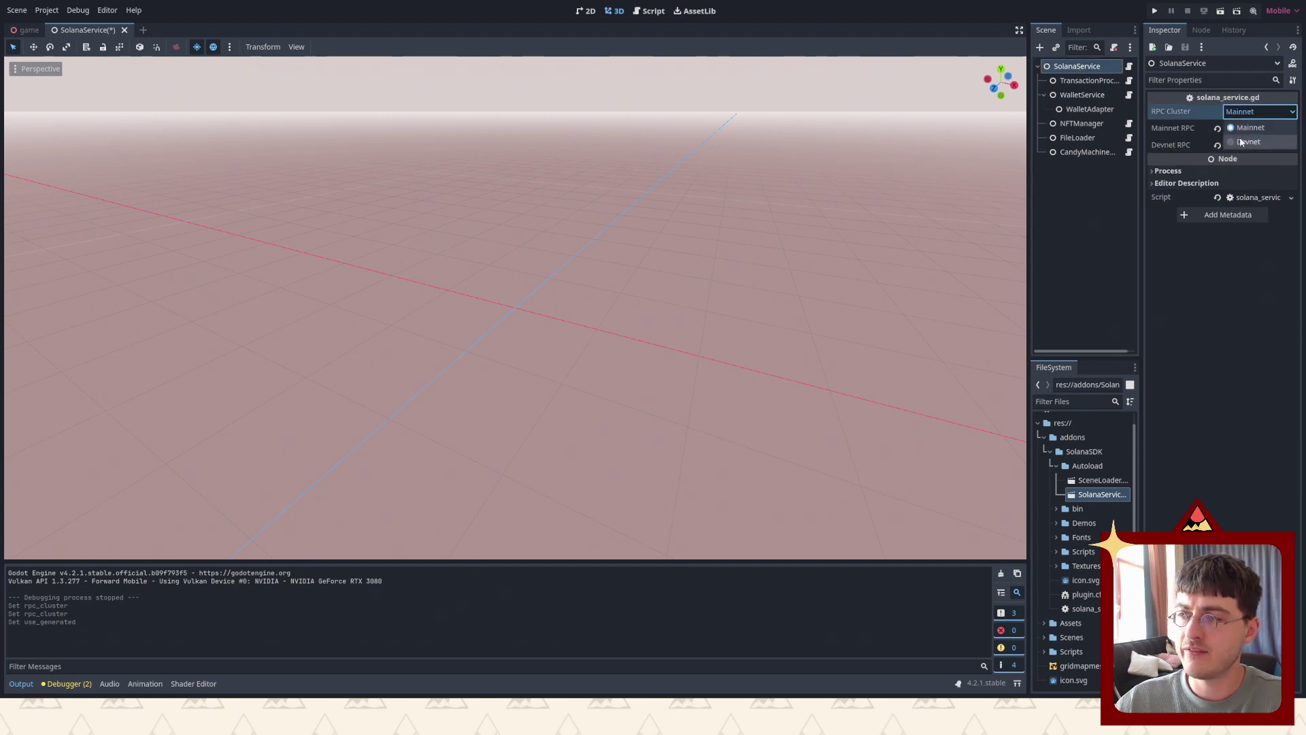
click(1242, 142)
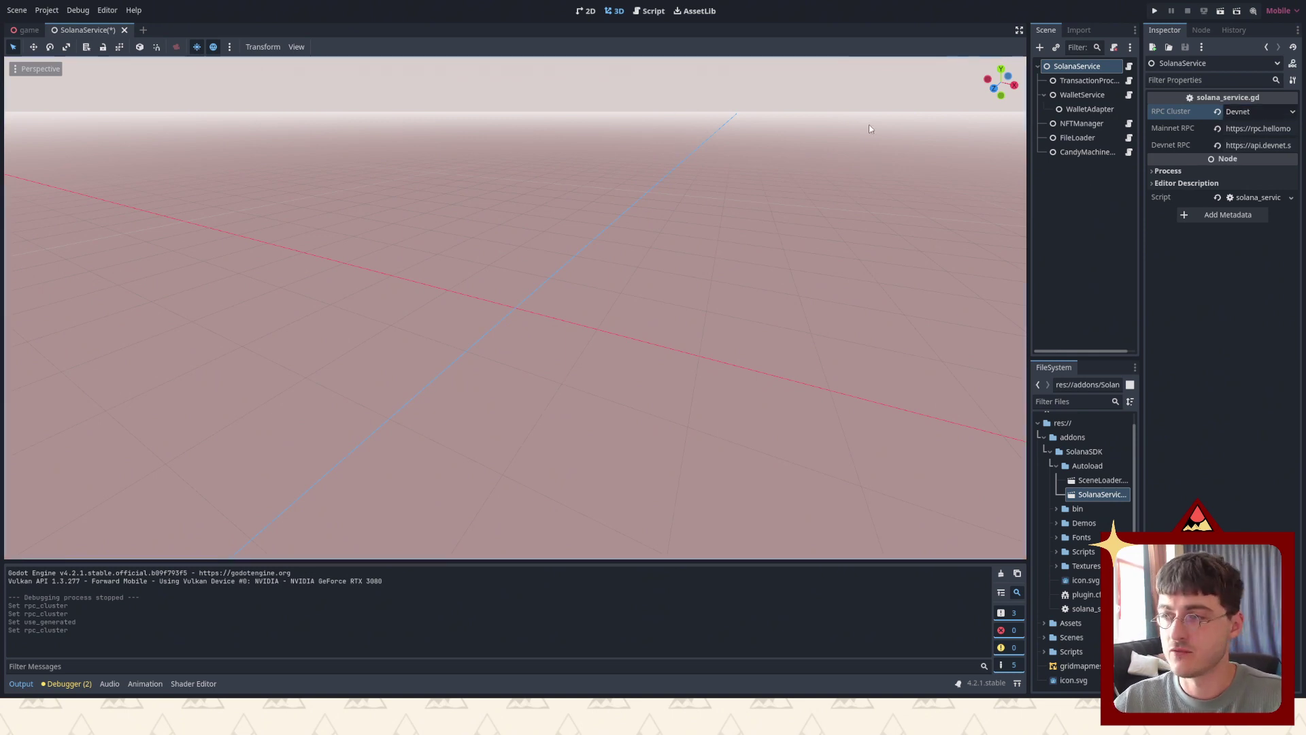
key(ctrl+s)
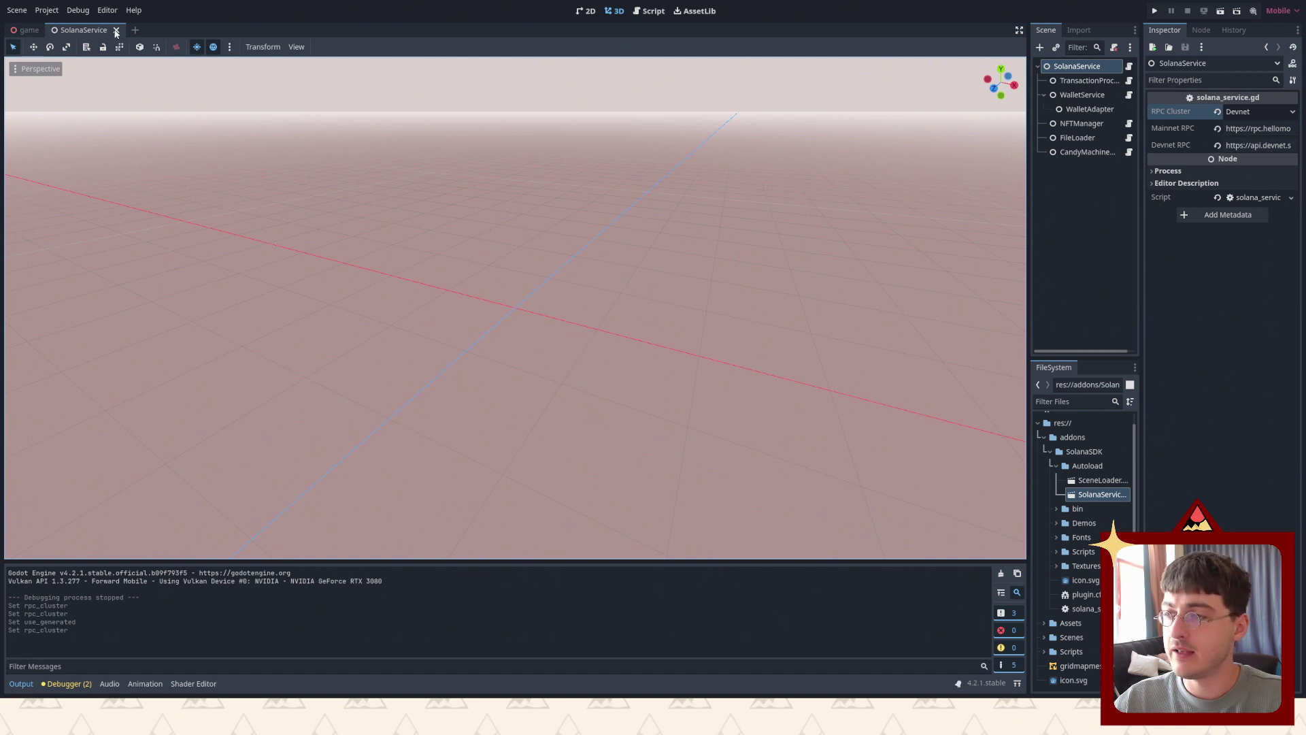
click(116, 30)
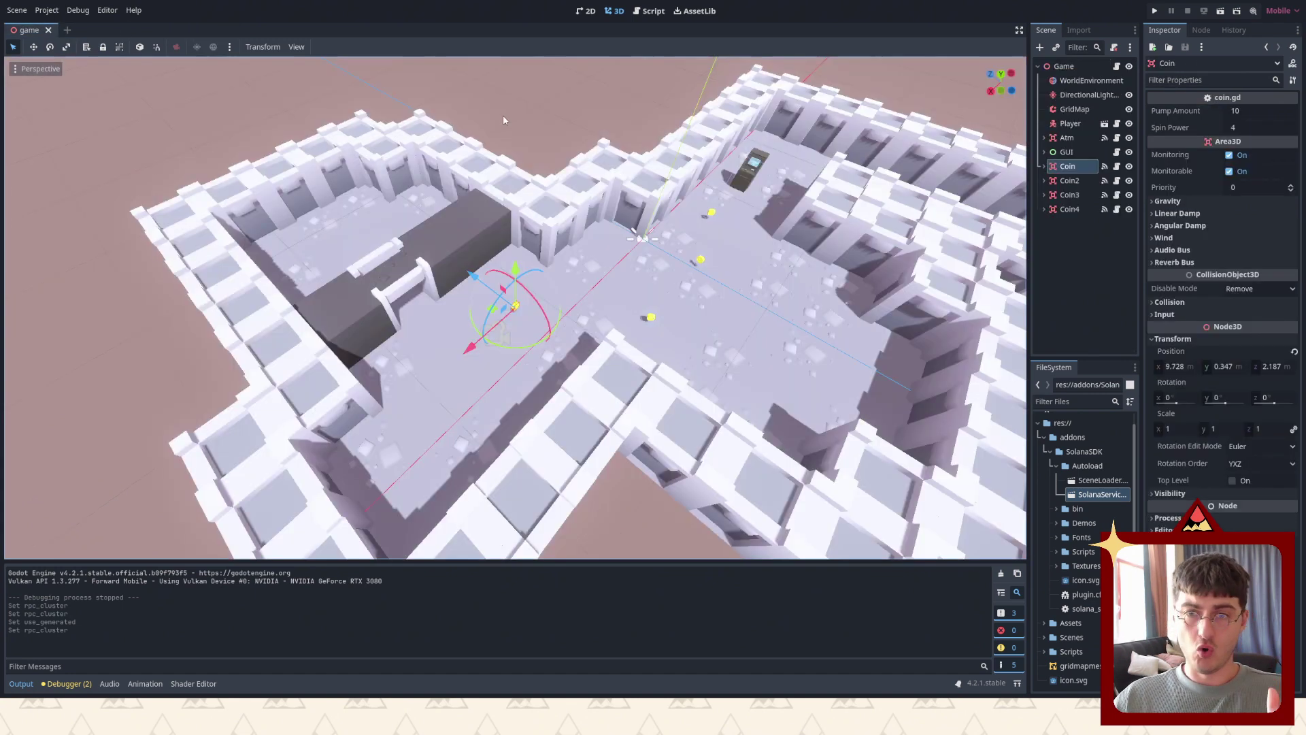